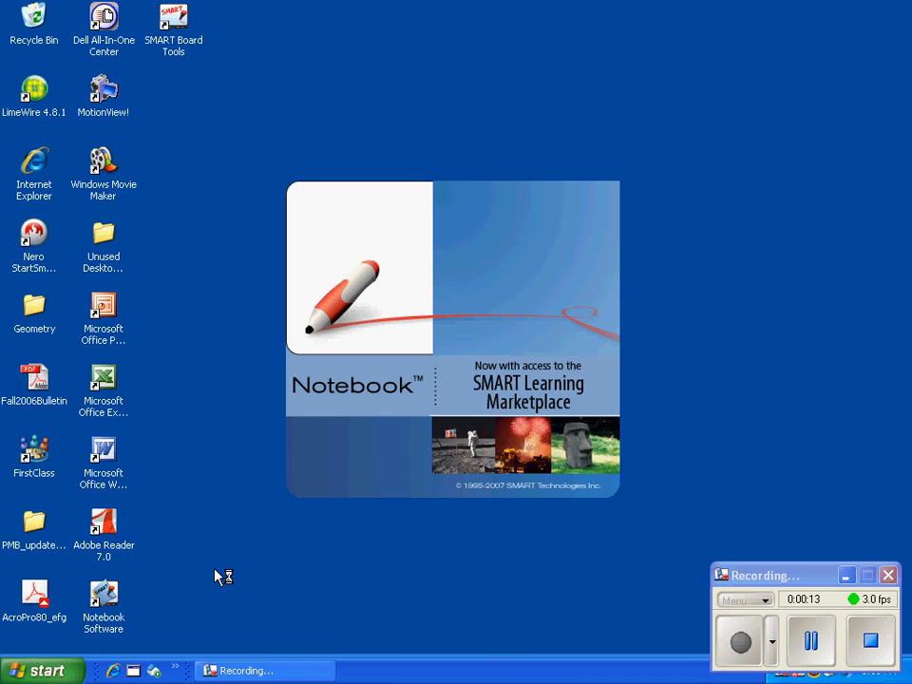
Step: Add the title text "2D Tesselation" near the top of the blank page
click(423, 435)
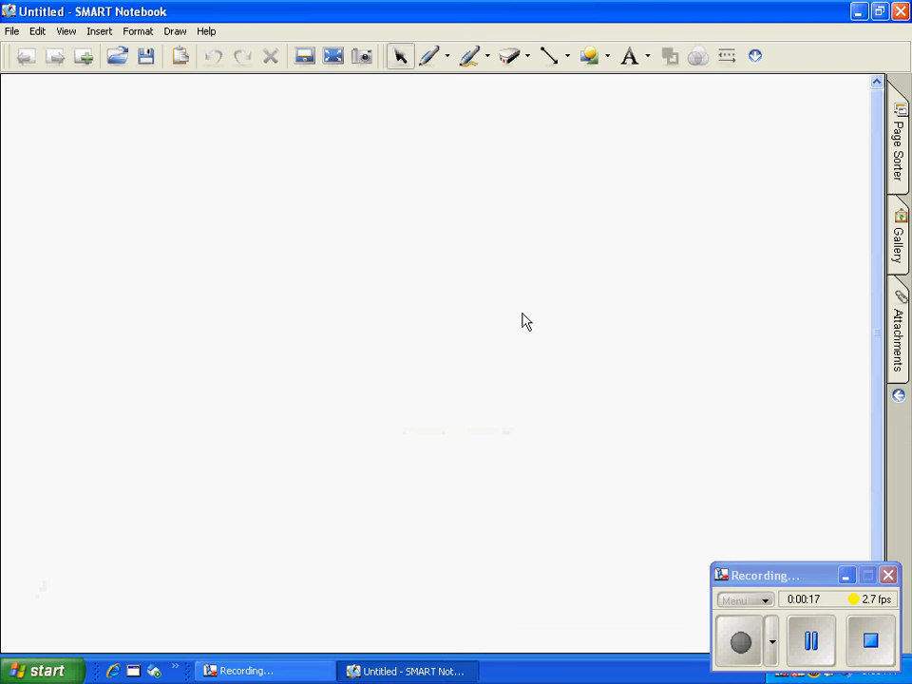
click(630, 57)
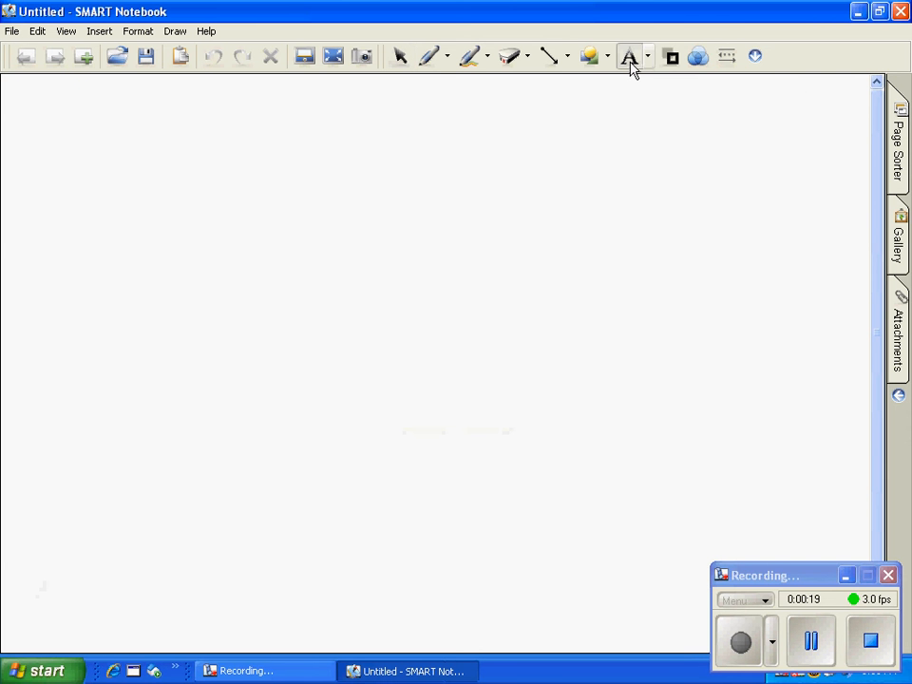
click(274, 140)
text(2)
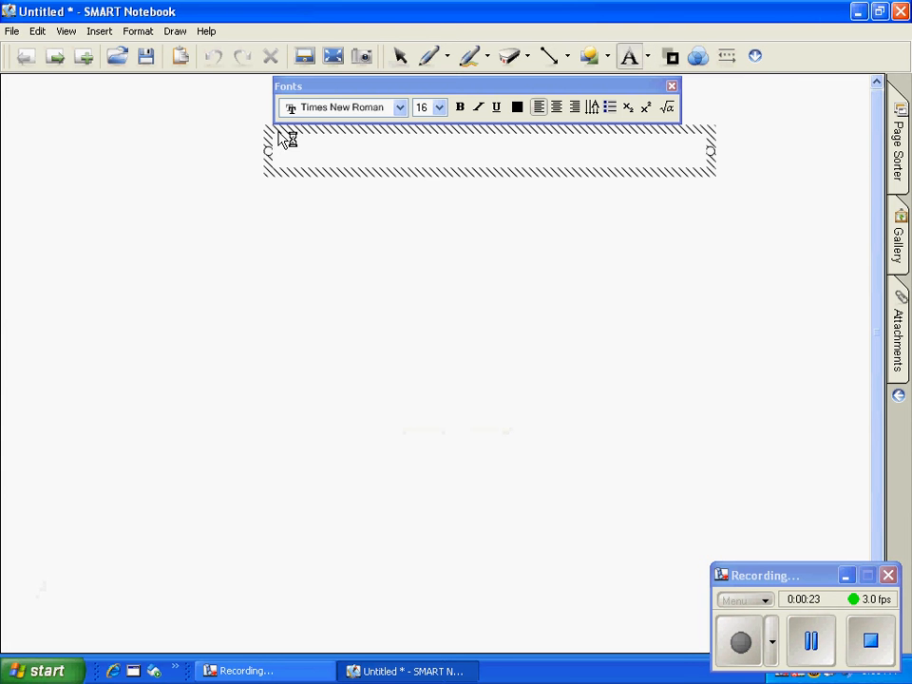
text(D Tesselation)
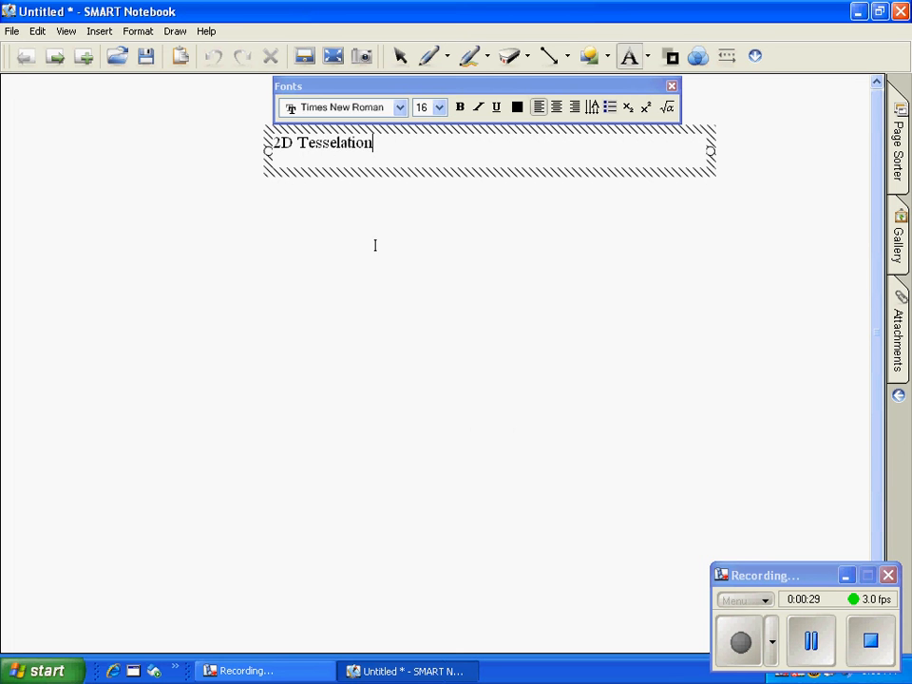
click(375, 252)
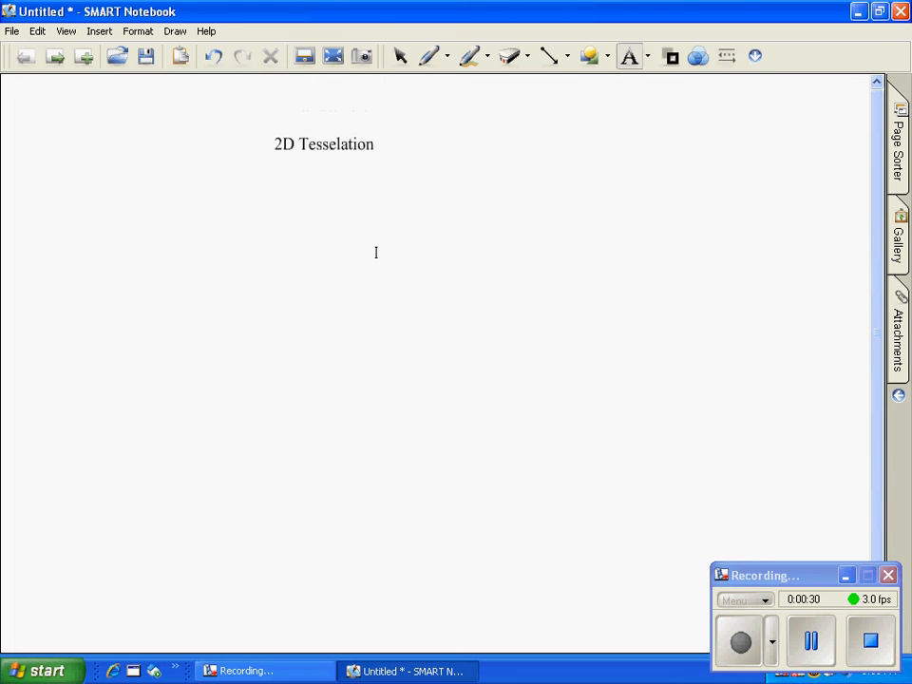
Step: Enlarge the "2D Tesselation" title to roughly twice its original size
click(404, 60)
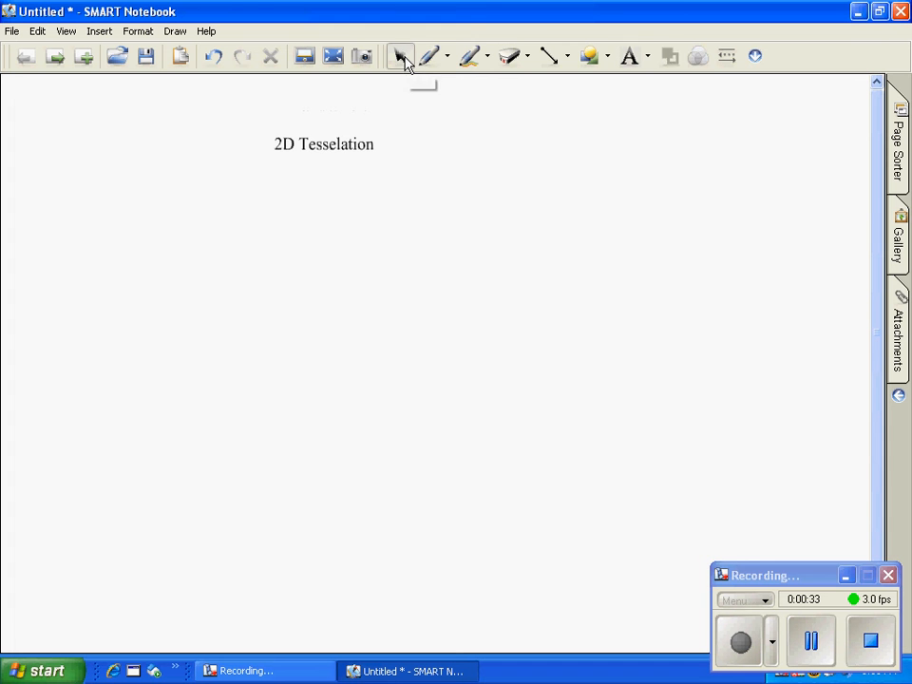
click(326, 142)
drag(402, 171, 518, 201)
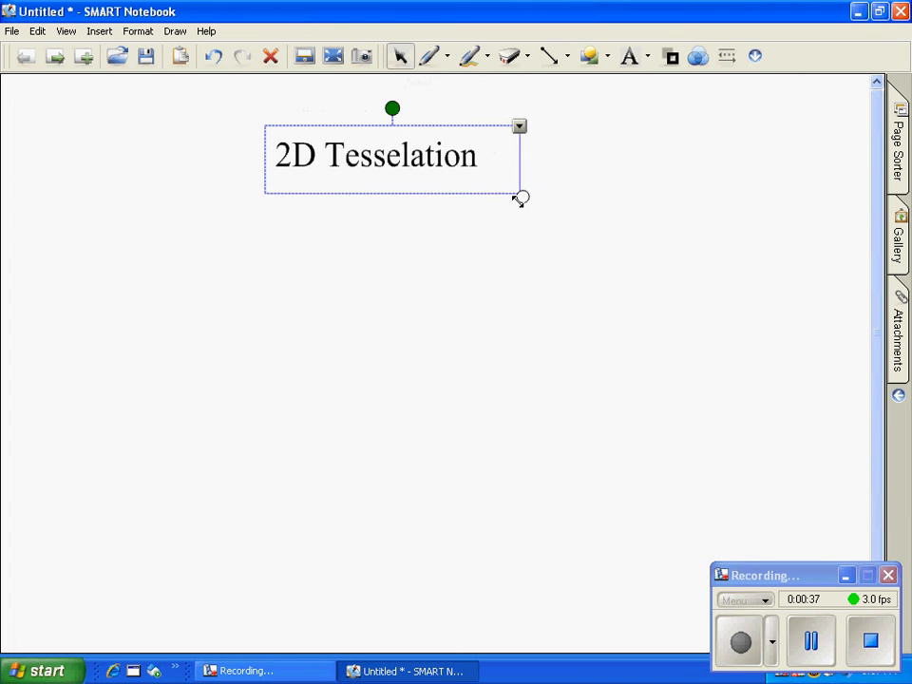
click(485, 279)
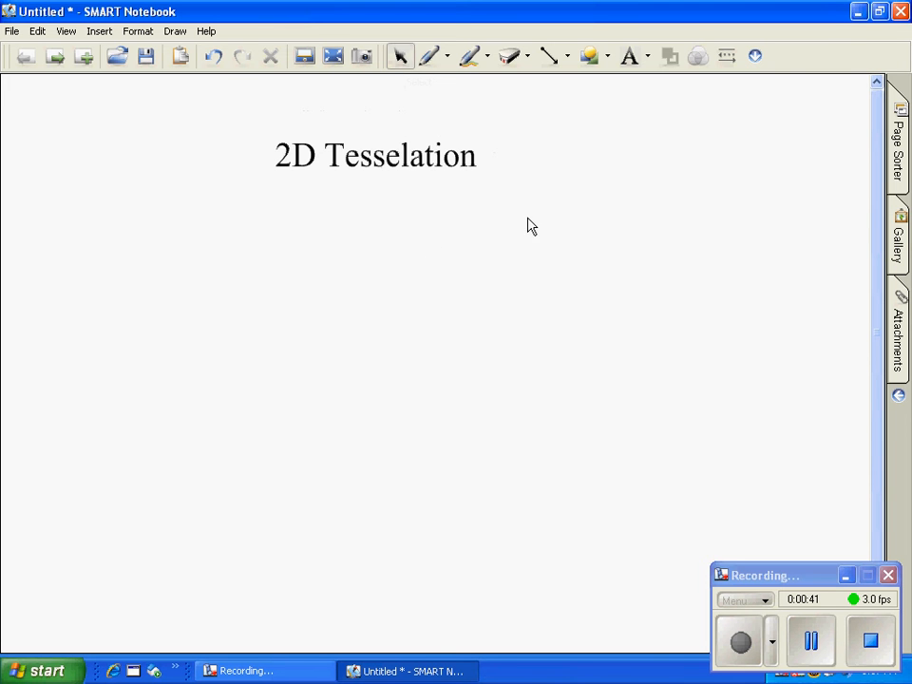
click(393, 155)
mouse_move(521, 196)
mouse_down()
mouse_move(427, 162)
mouse_move(556, 212)
mouse_move(537, 197)
mouse_up()
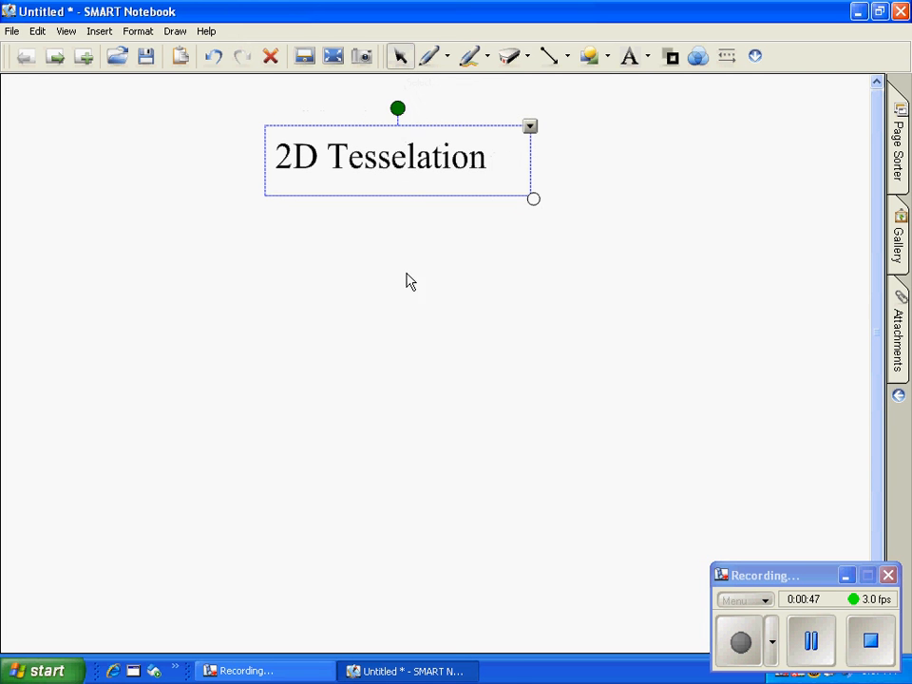
click(587, 166)
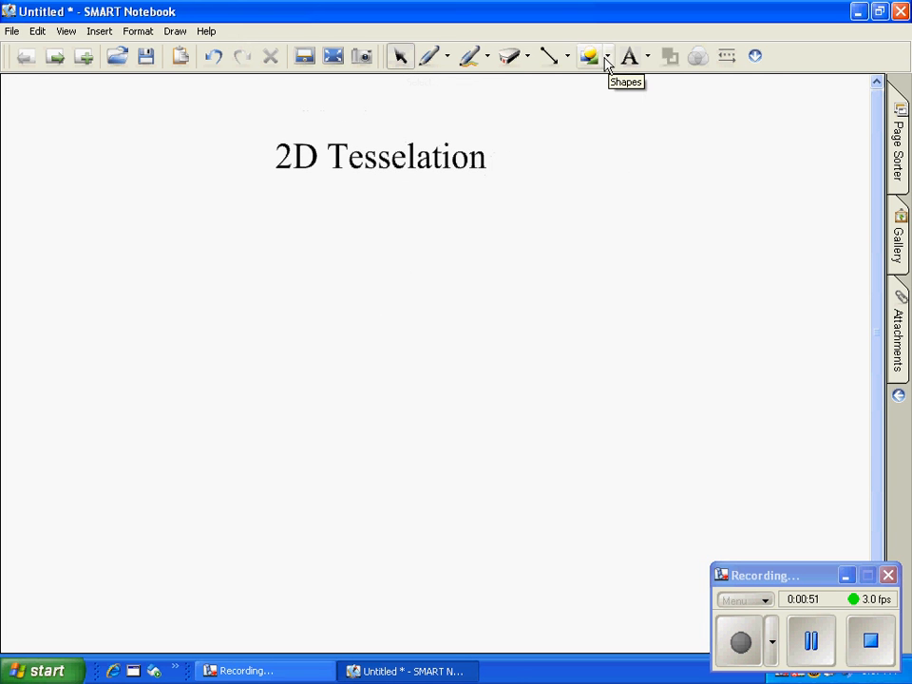
Step: Draw a triangle below the title and a square of matching width directly beneath it, forming a house-shaped outline
click(606, 59)
click(631, 154)
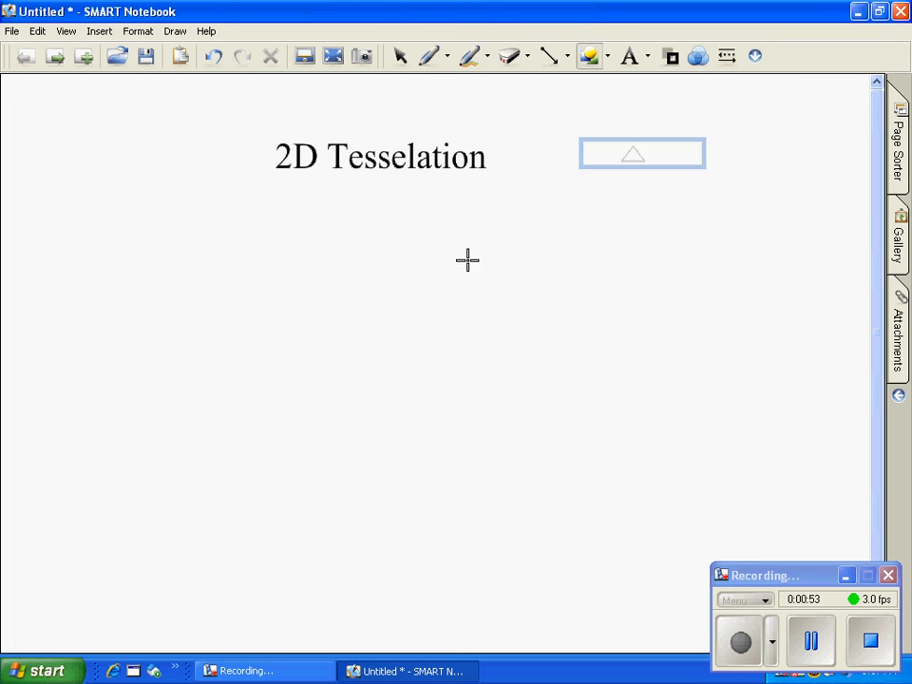
drag(270, 287, 187, 354)
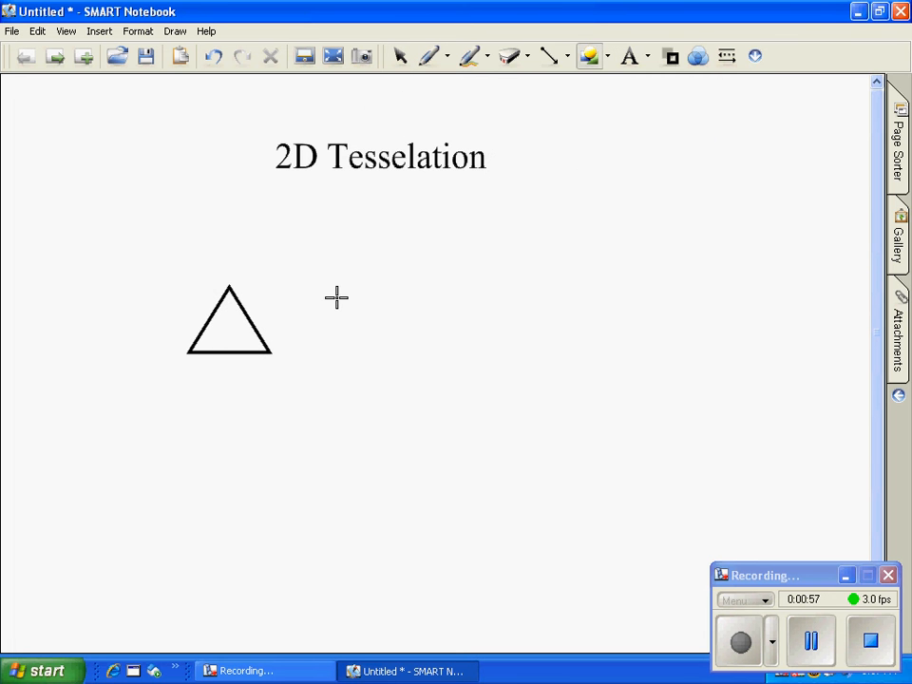
click(607, 58)
click(631, 127)
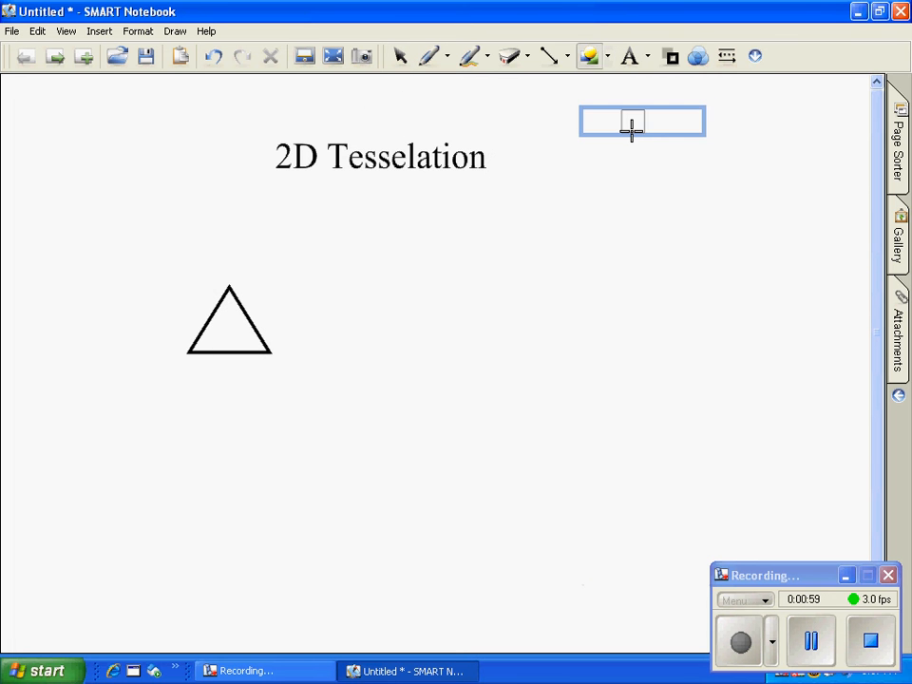
drag(186, 355, 269, 442)
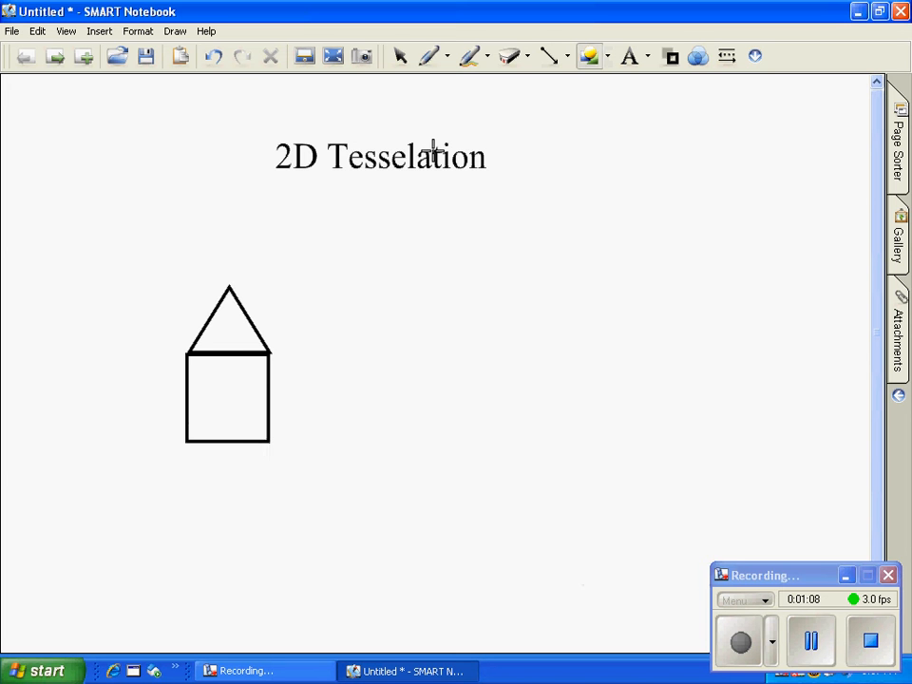
Step: Nudge the square slightly to the right so its sides line up with the triangle's base
click(403, 63)
click(269, 373)
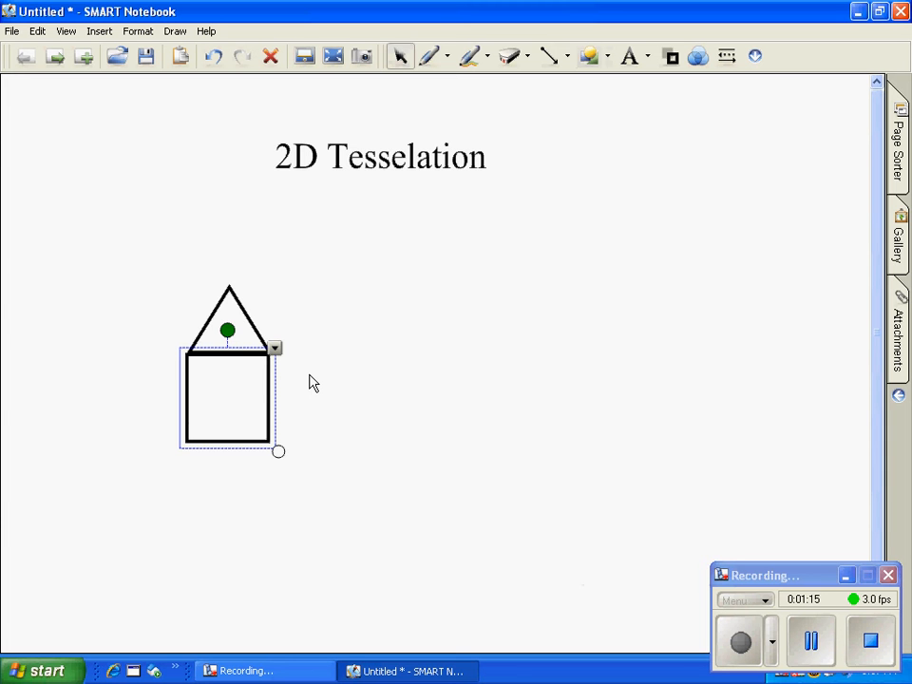
key(Right)
key(Right)
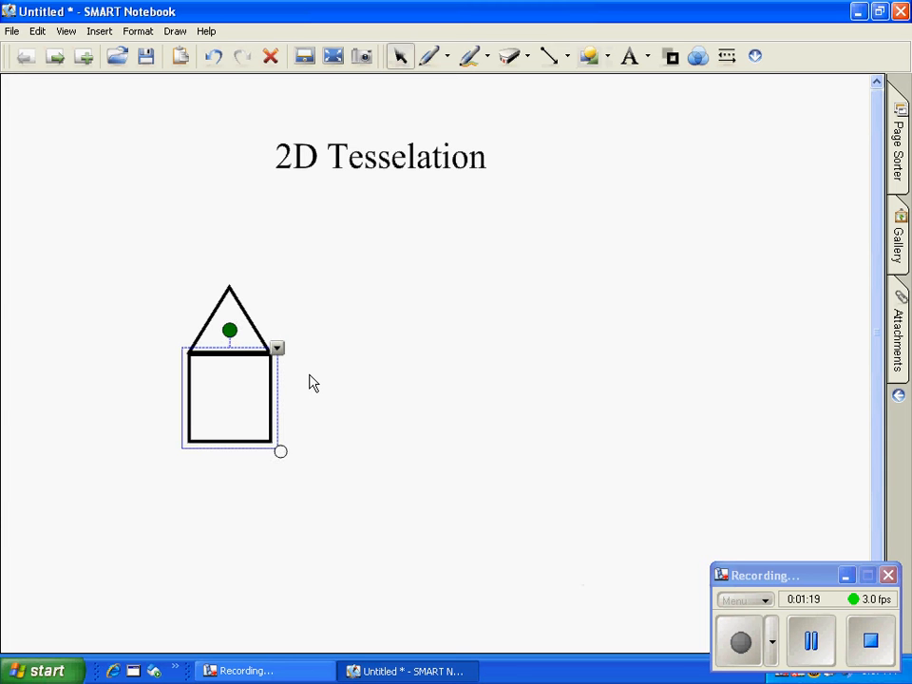
key(Left)
click(396, 366)
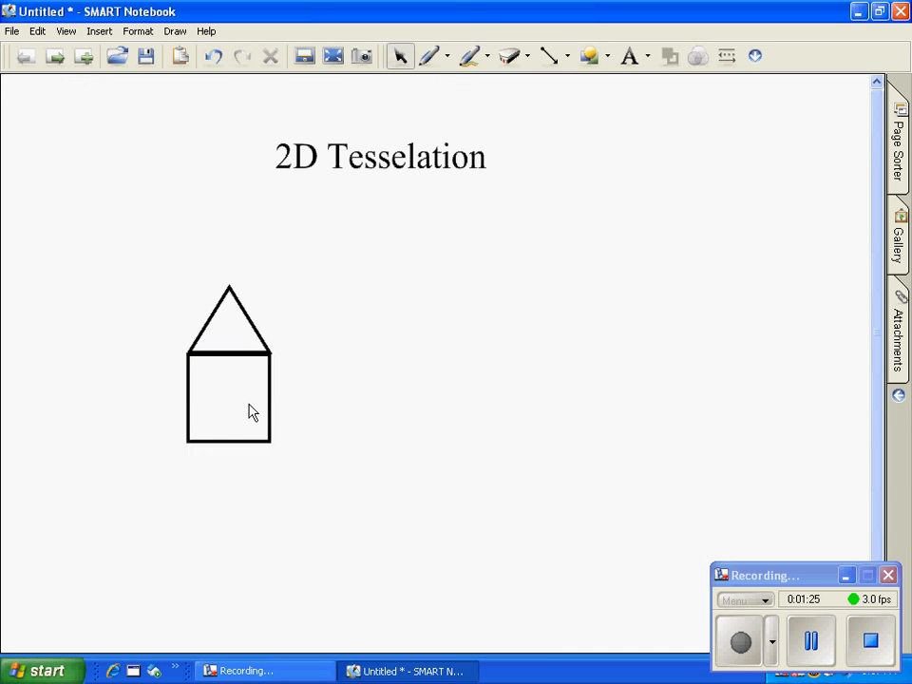
Step: Label the inside of the square with the two-line text "Locker Face"
click(630, 57)
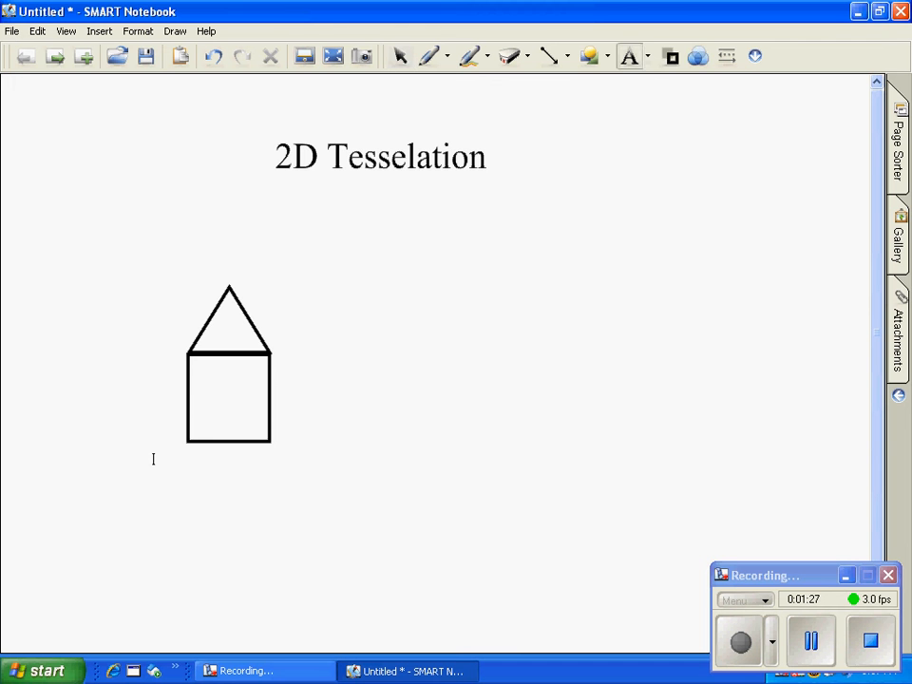
click(204, 378)
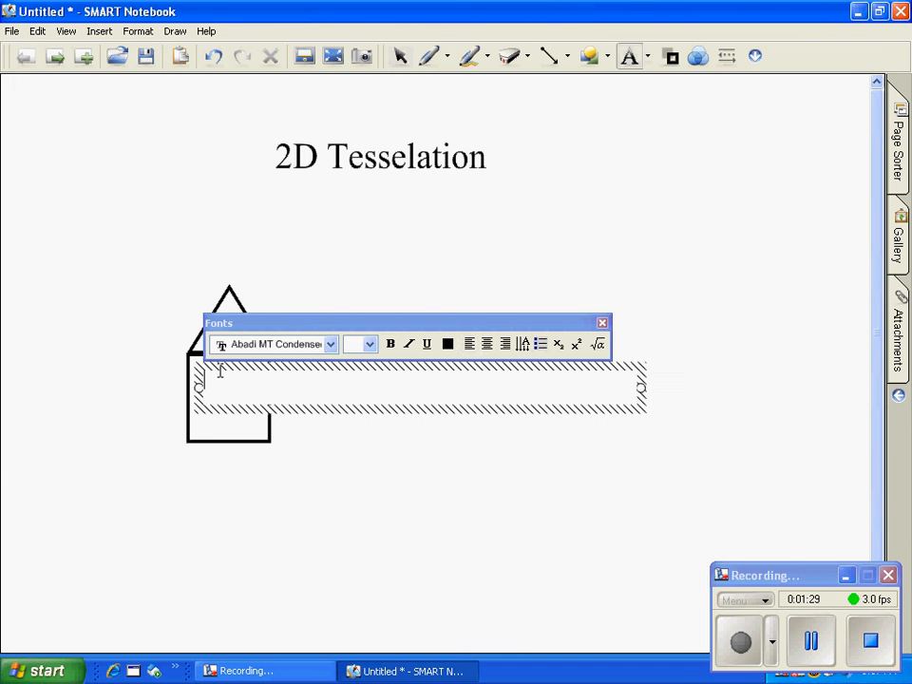
text(Locker)
key(Return)
text(Face)
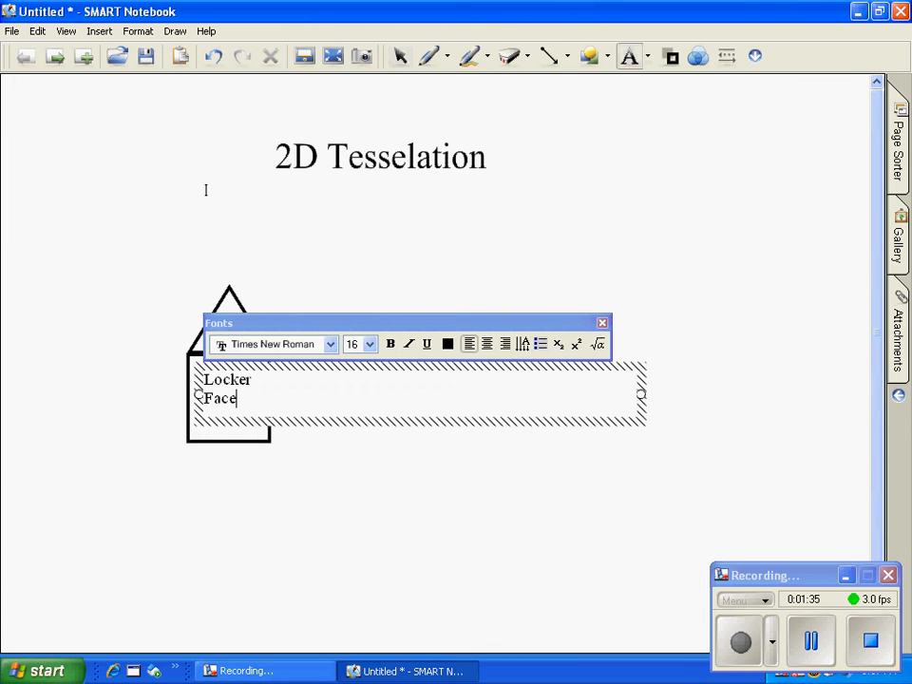
click(263, 450)
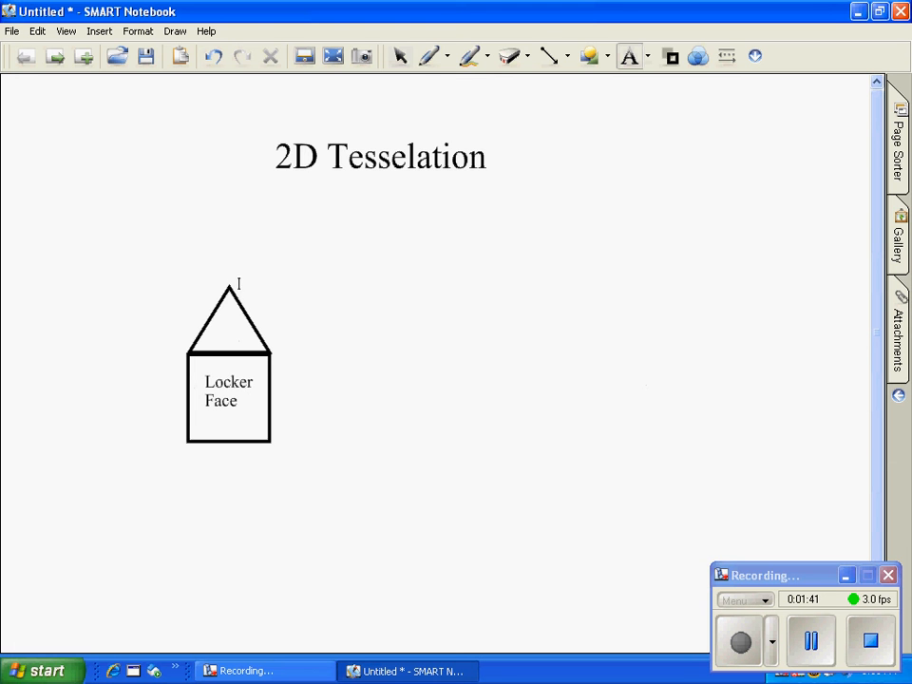
Step: Group the triangle, square and "Locker Face" label into one object and shift it slightly down
click(403, 58)
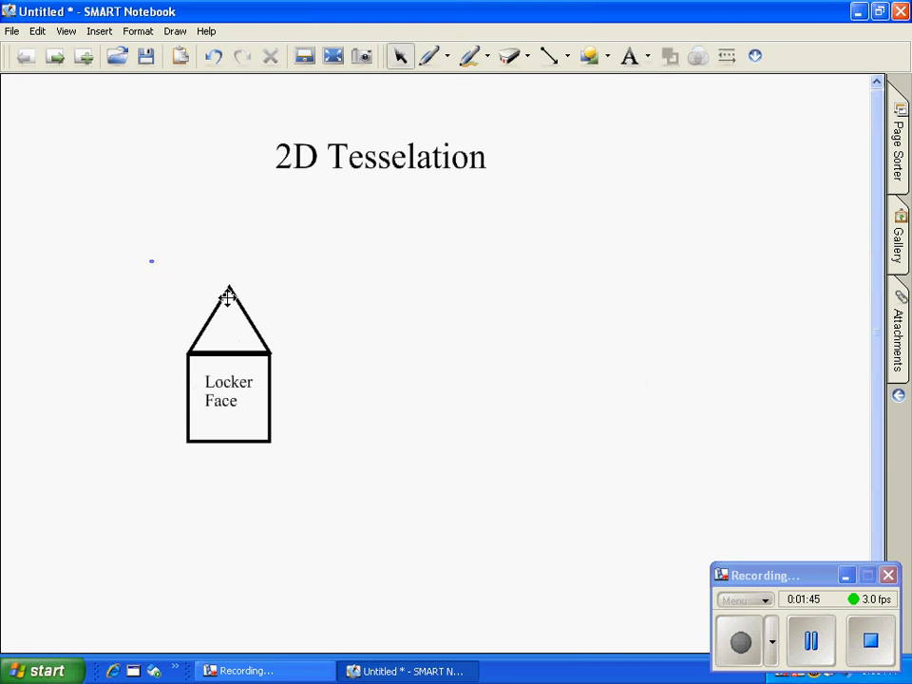
drag(149, 262, 277, 357)
drag(290, 406, 334, 504)
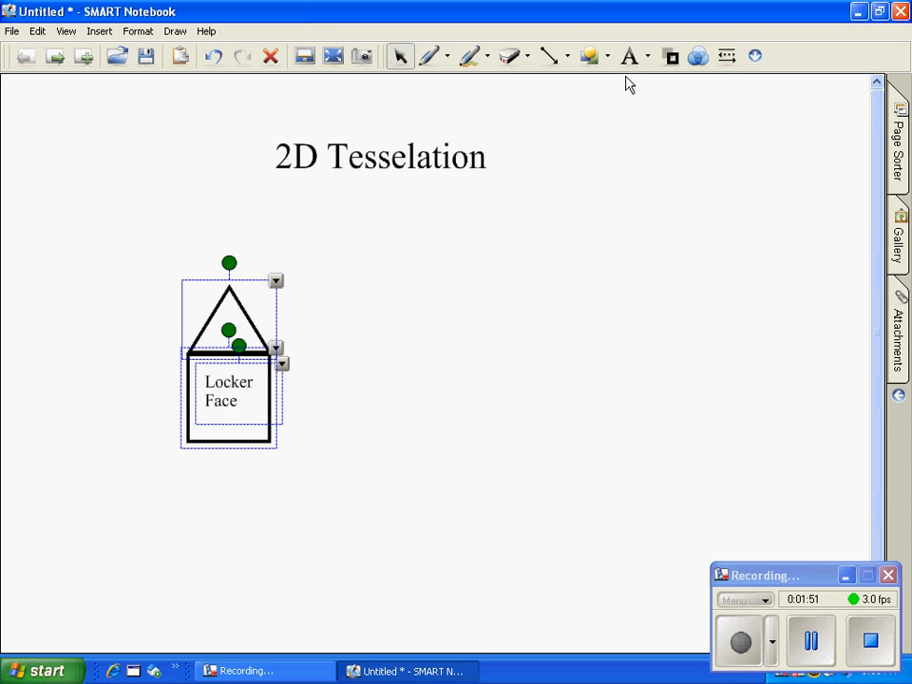
click(275, 283)
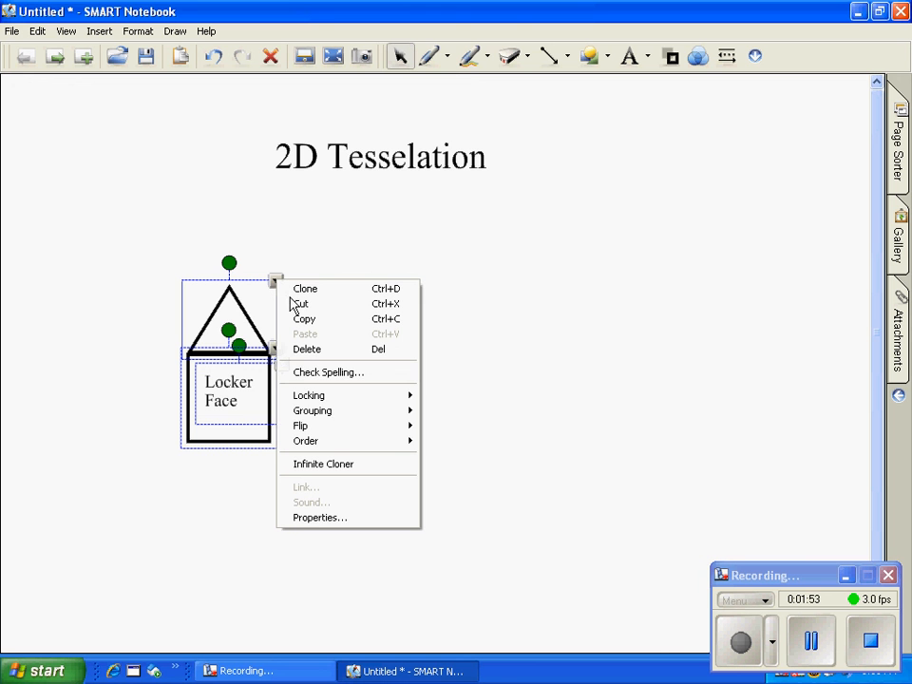
mouse_move(332, 419)
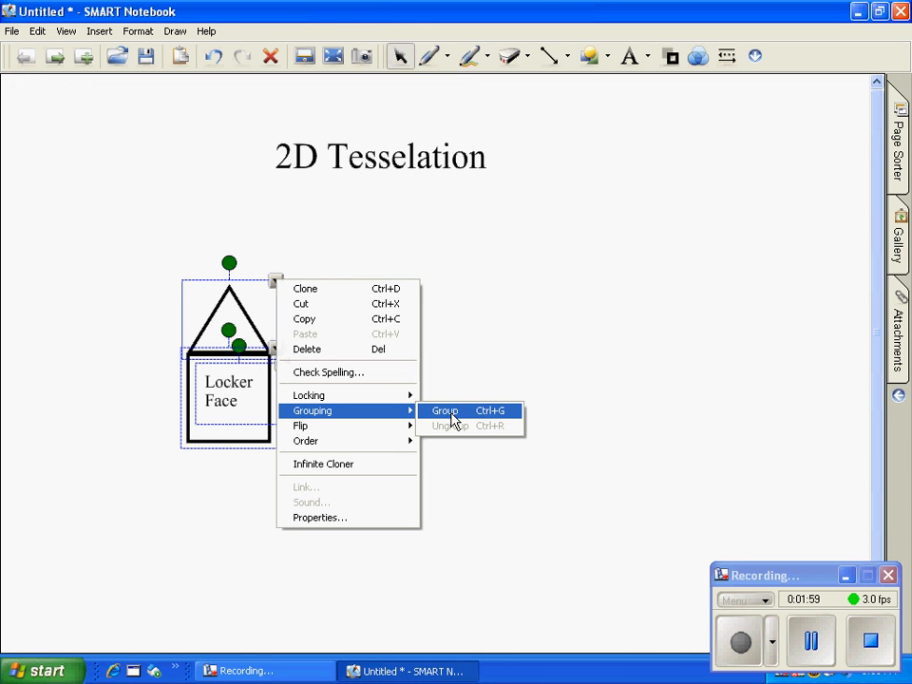
click(453, 421)
mouse_move(253, 357)
mouse_down()
mouse_move(297, 369)
mouse_move(236, 362)
mouse_move(284, 322)
mouse_move(258, 372)
mouse_up()
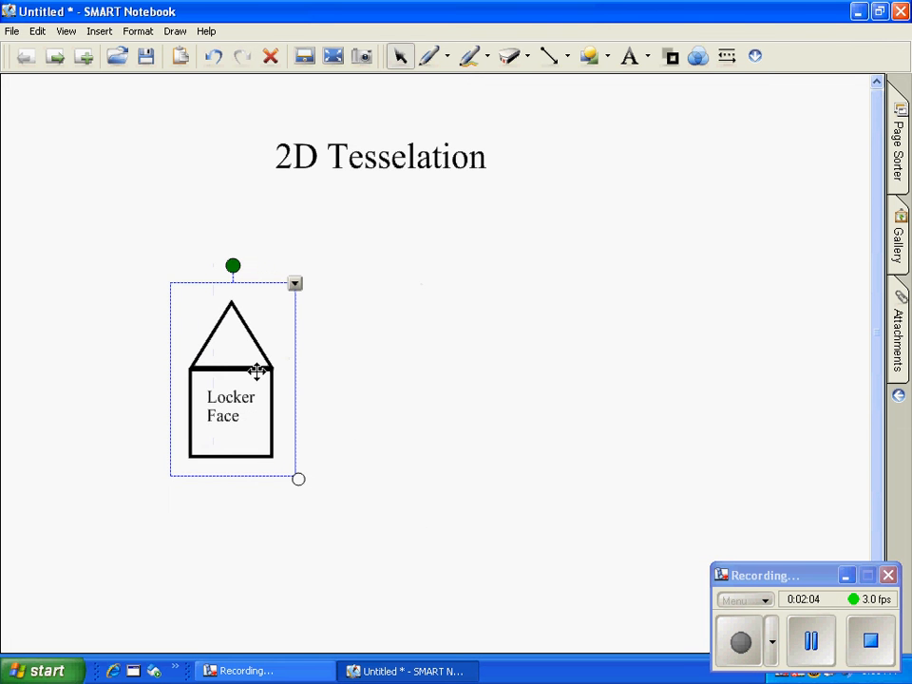
Step: Set both the outline colour and the fill colour of the grouped locker shape to red
click(672, 63)
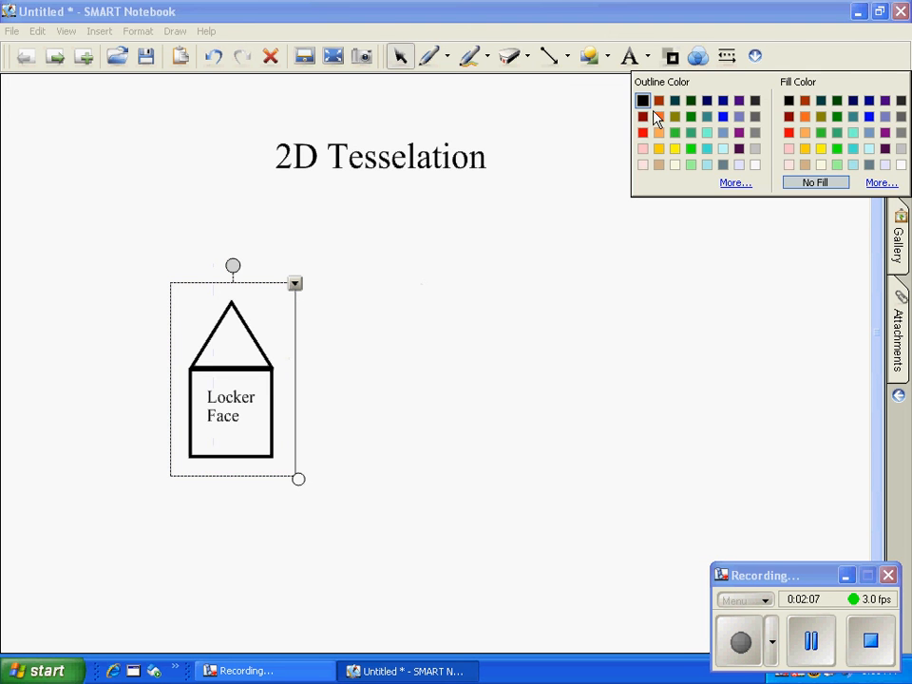
click(643, 133)
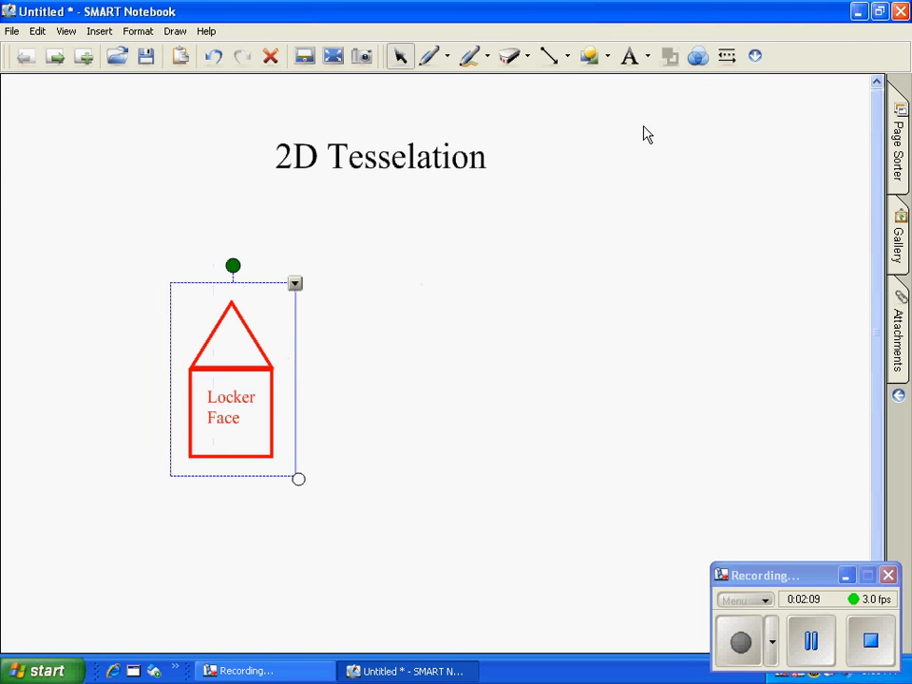
click(673, 61)
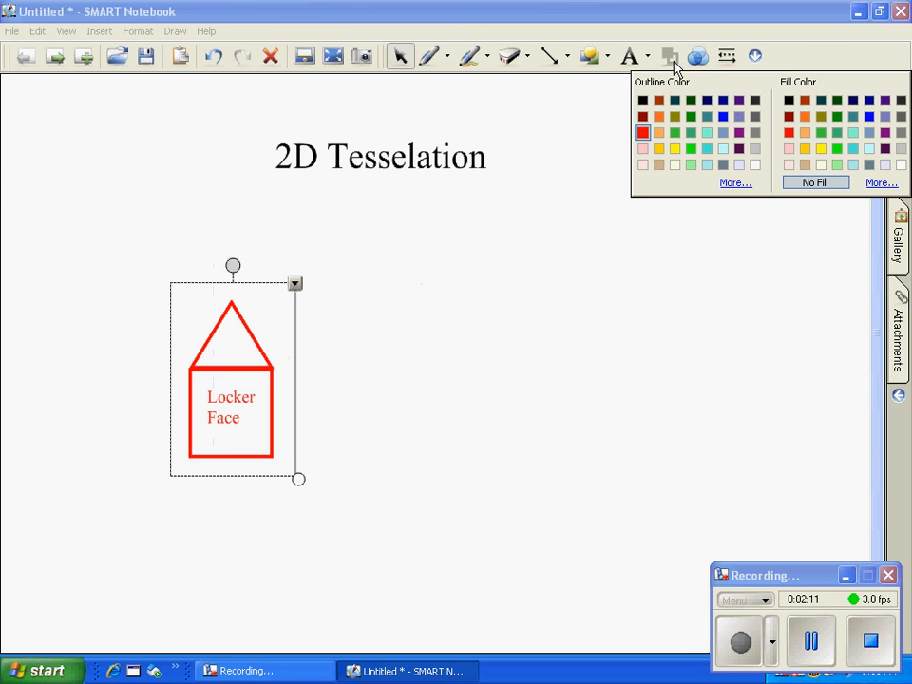
click(789, 134)
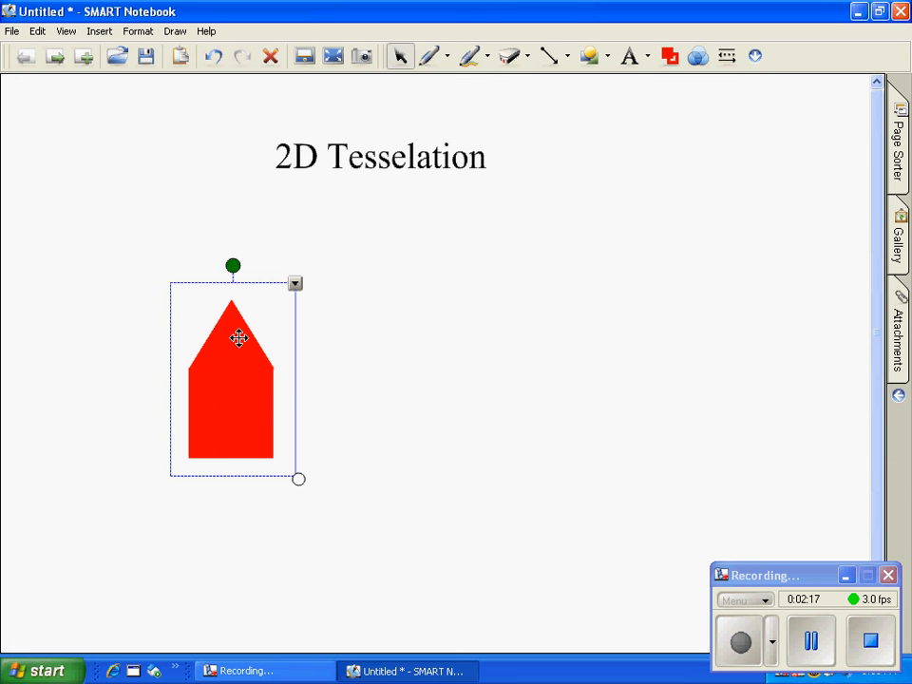
Step: Add the three-line text "Front of Locker" on the red shape and move it slightly up within the square part
click(631, 59)
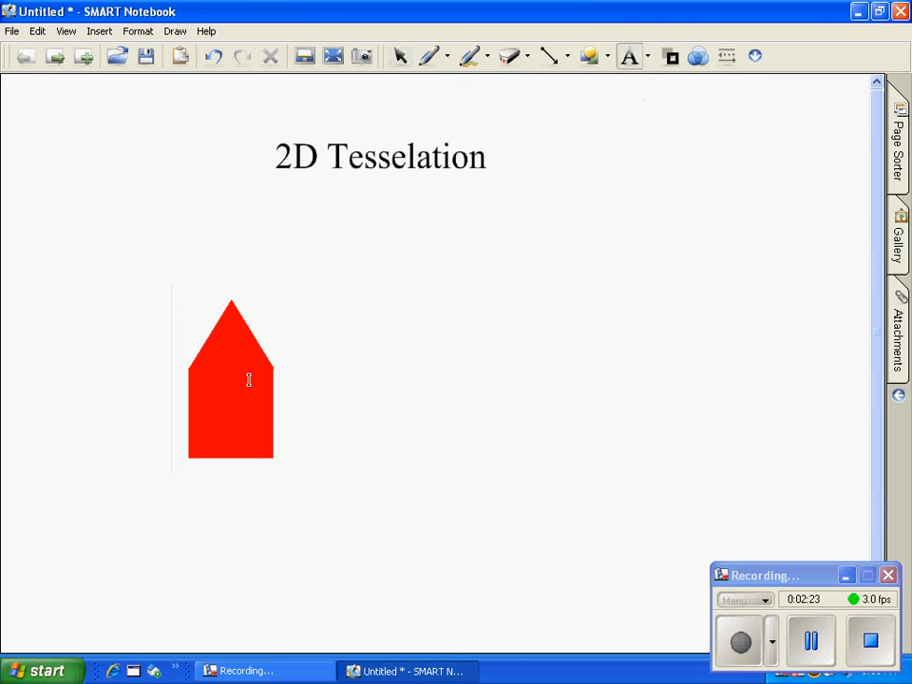
click(209, 390)
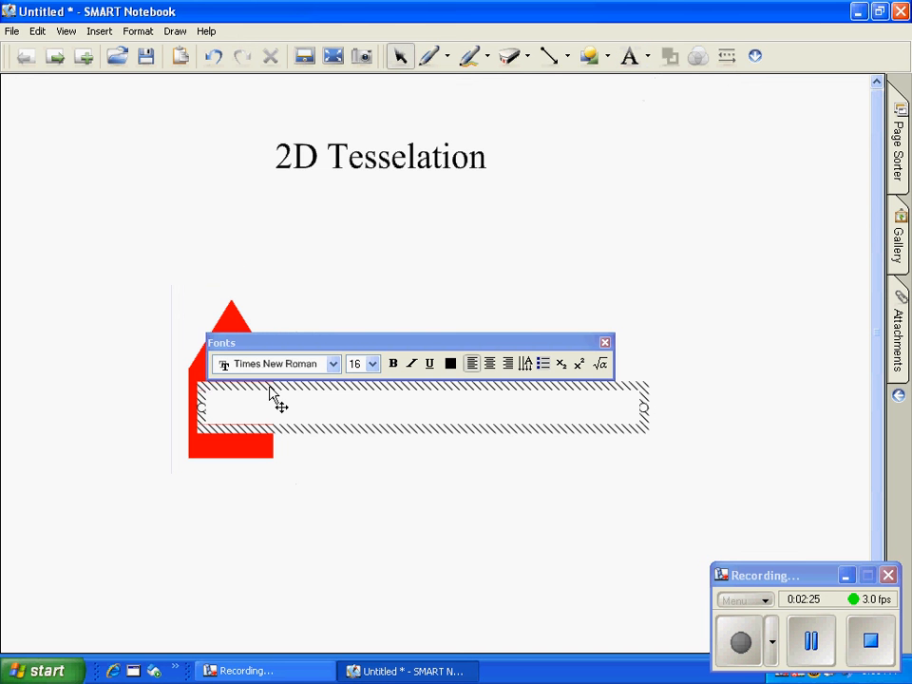
text(Front)
key(Return)
text(of)
key(Return)
text(Locker)
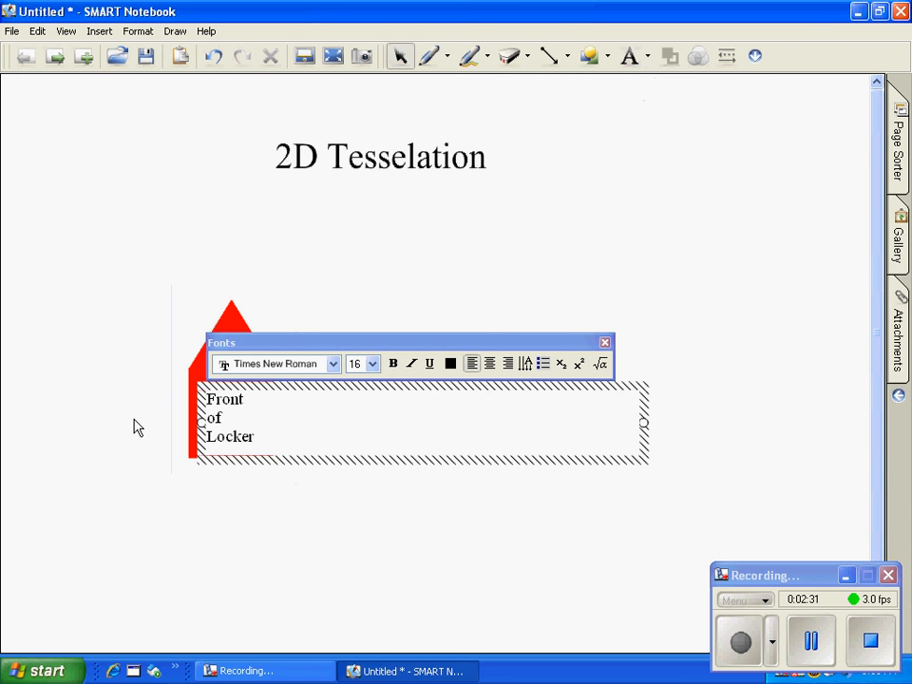
click(105, 424)
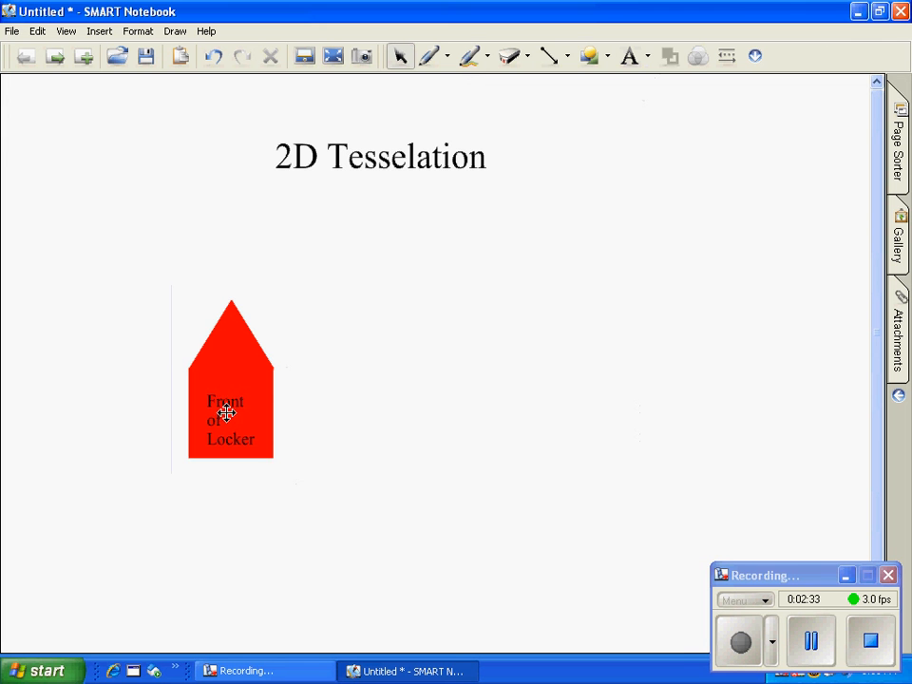
click(227, 406)
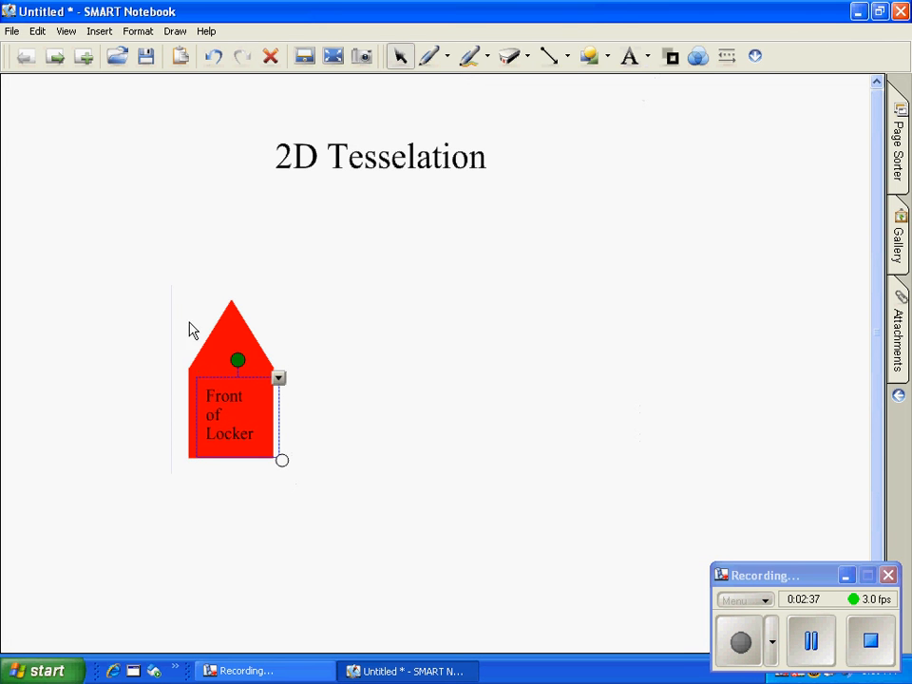
Step: Group the red locker shape with its "Front of Locker" text and move it to the lower left of the page
drag(161, 284, 315, 497)
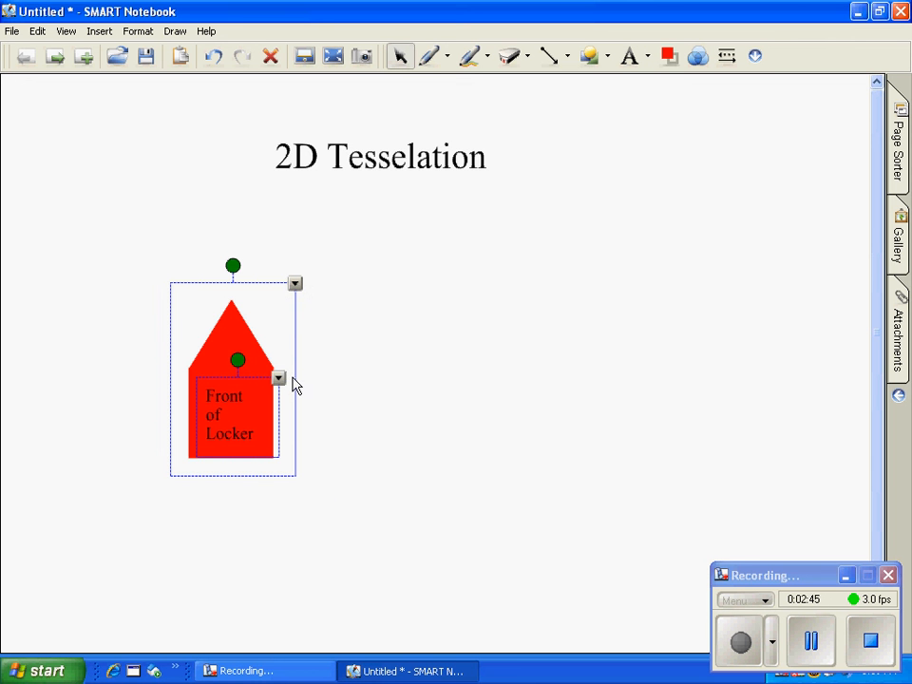
key(ctrl+g)
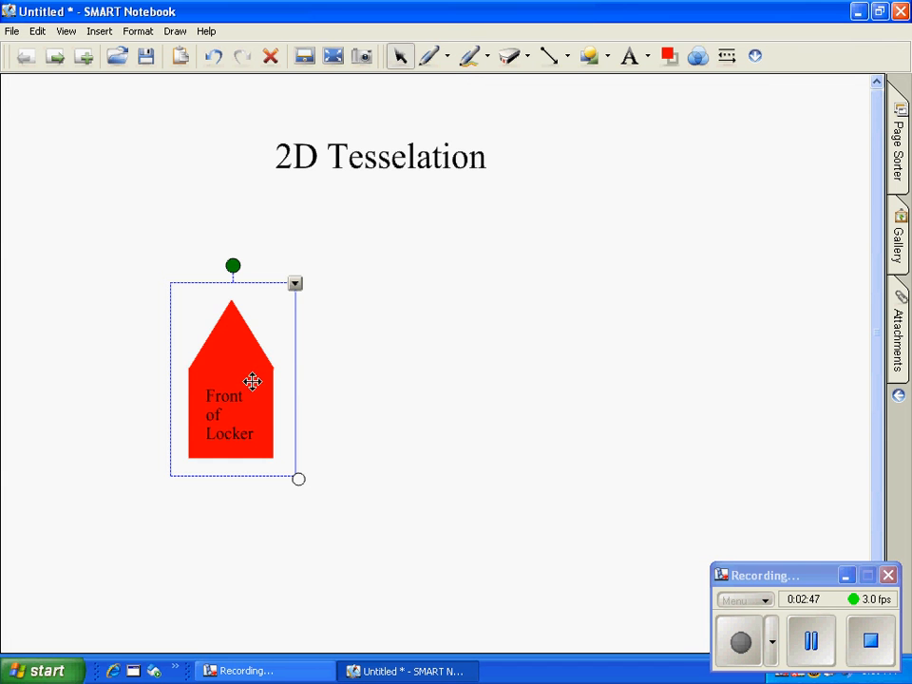
drag(227, 390, 163, 475)
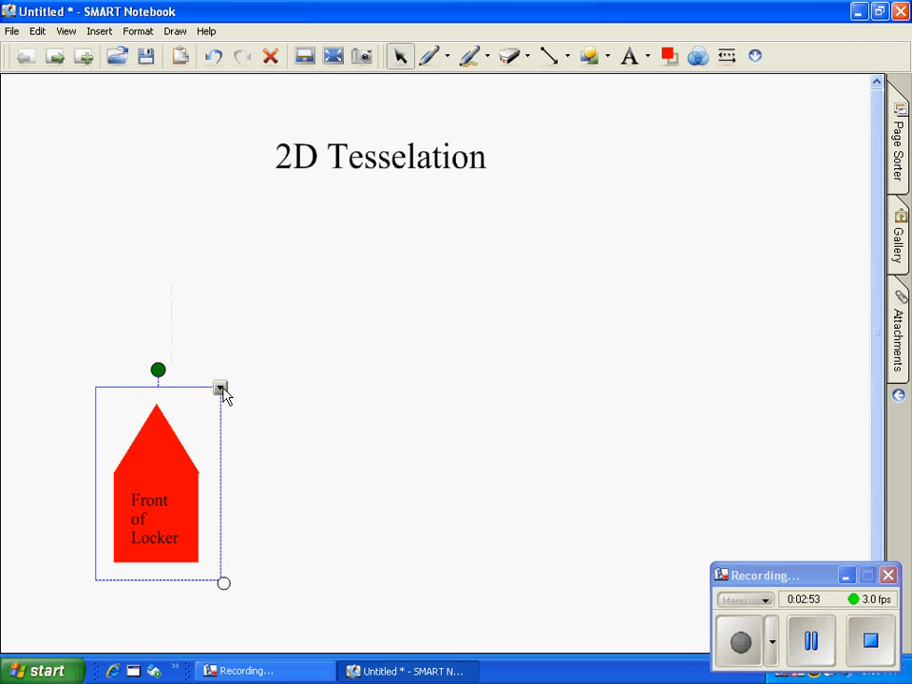
Step: Clone the labelled red locker twice and line up the three lockers side by side in a row
click(220, 390)
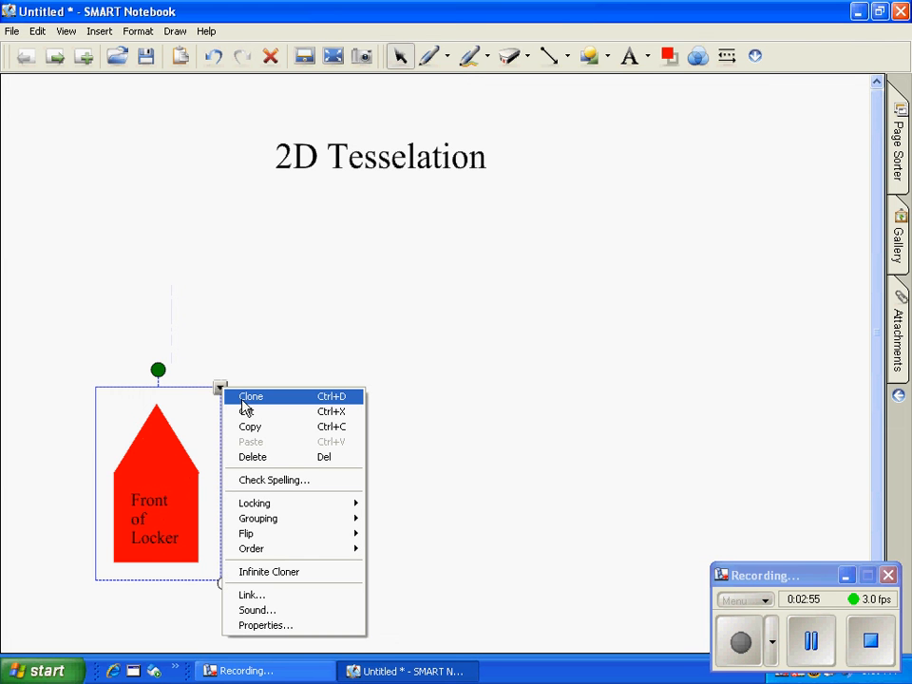
click(243, 401)
click(253, 421)
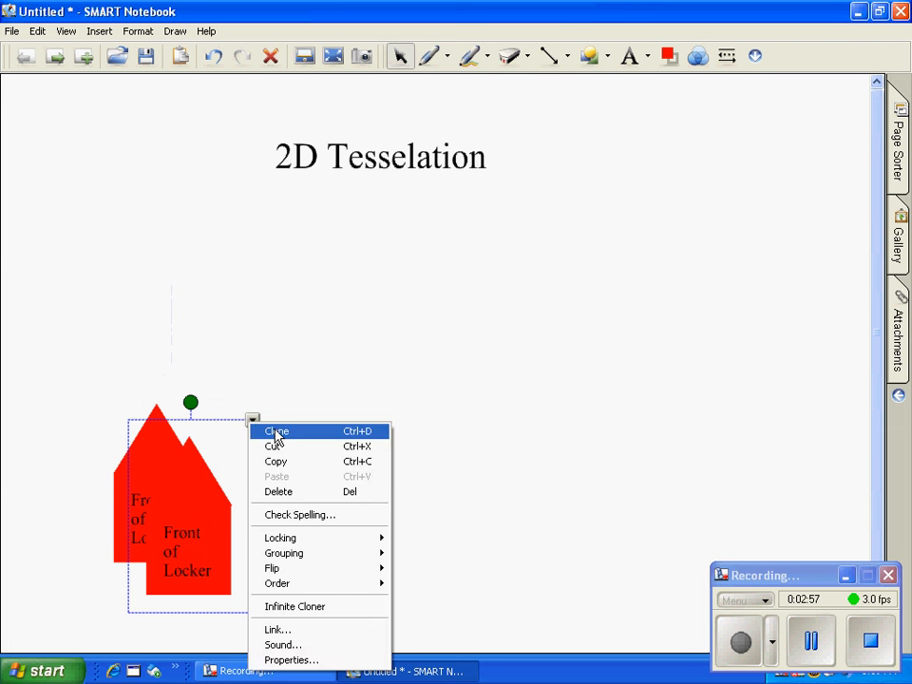
click(276, 436)
mouse_move(225, 513)
mouse_down()
mouse_move(369, 486)
mouse_move(403, 471)
mouse_up()
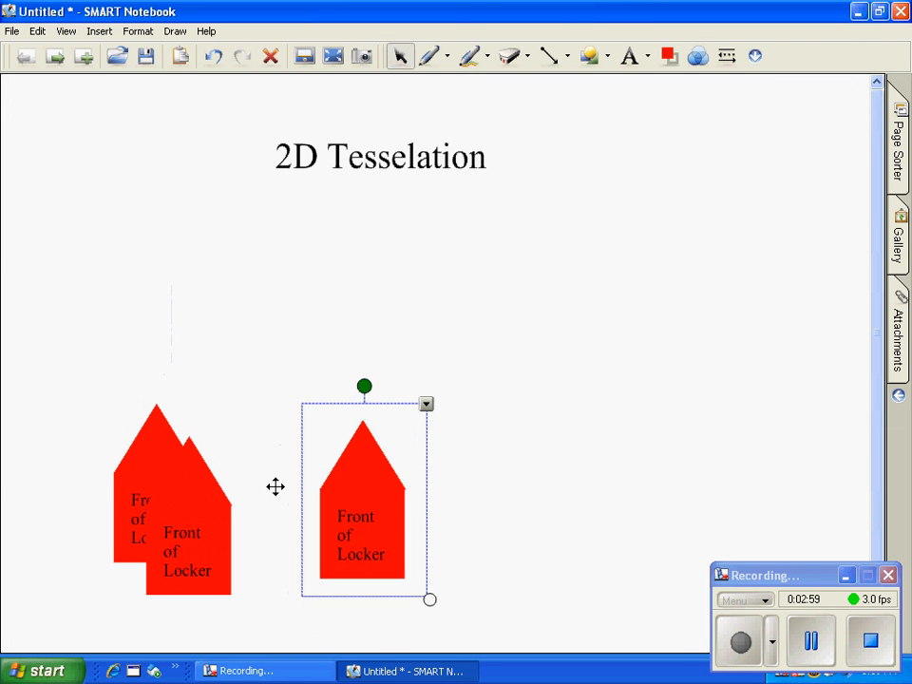
drag(198, 514, 251, 486)
drag(350, 492, 316, 474)
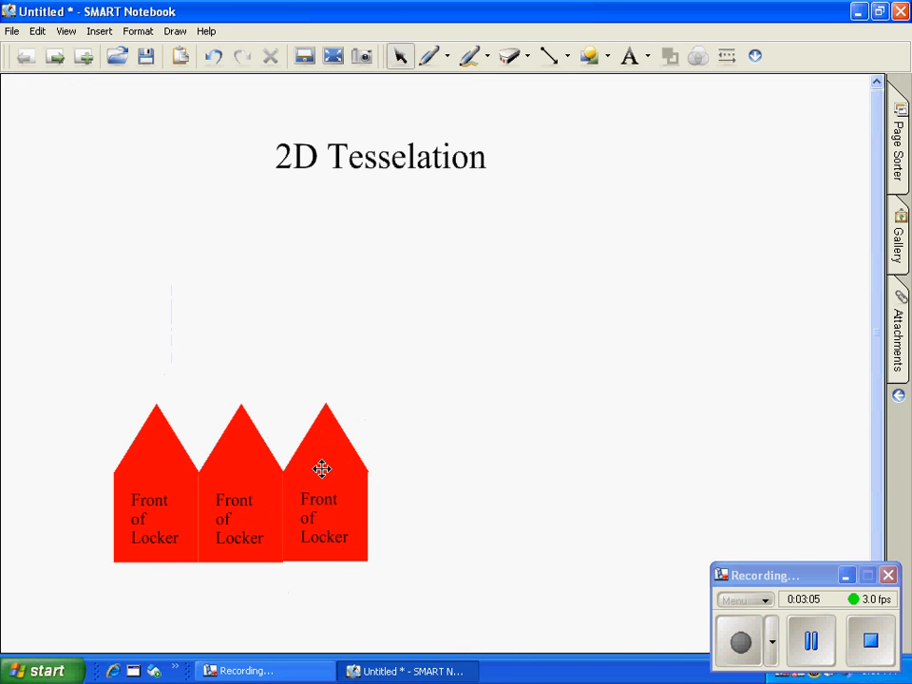
Step: Move the third locker out of the row, ungroup it and pull its "Front of Locker" label off the red shape
click(324, 468)
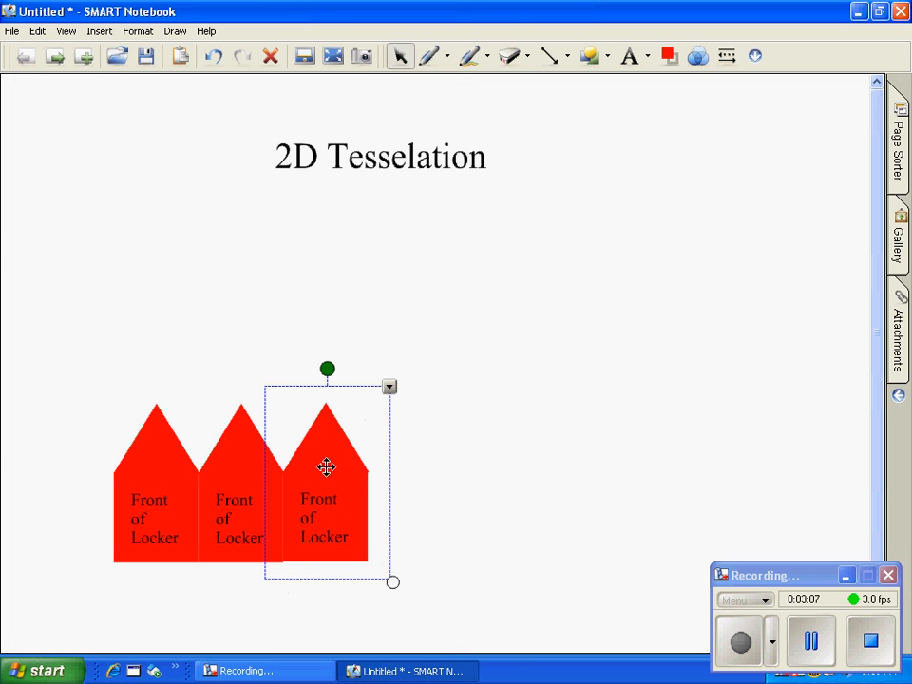
drag(325, 466, 448, 440)
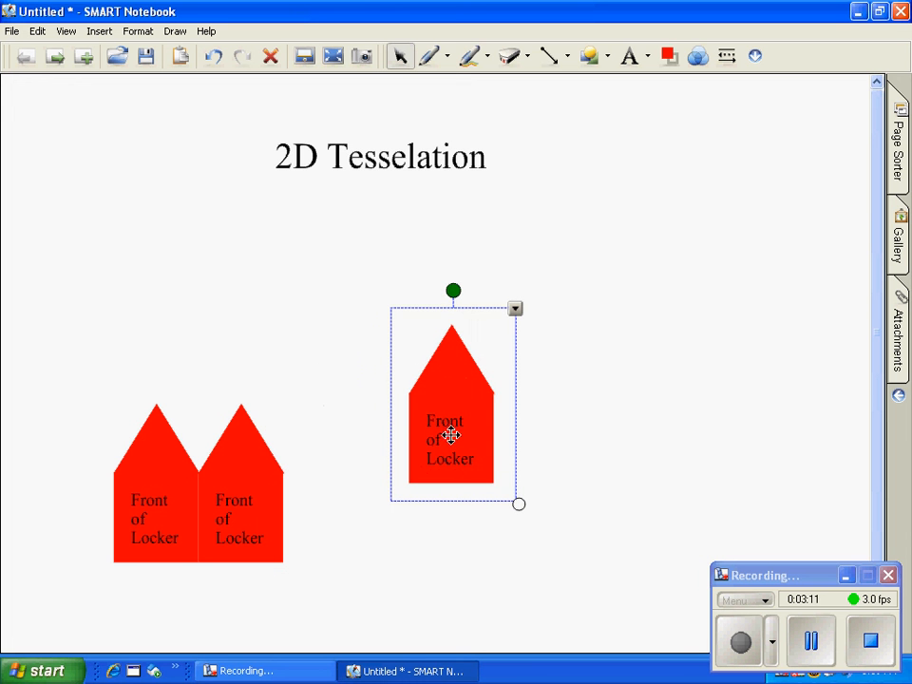
click(515, 310)
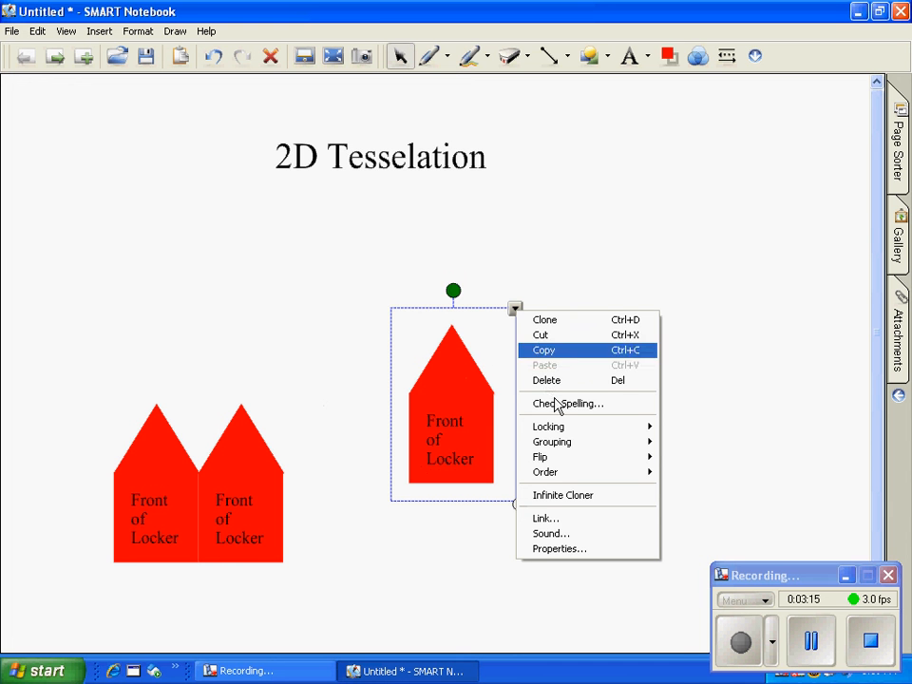
mouse_move(558, 447)
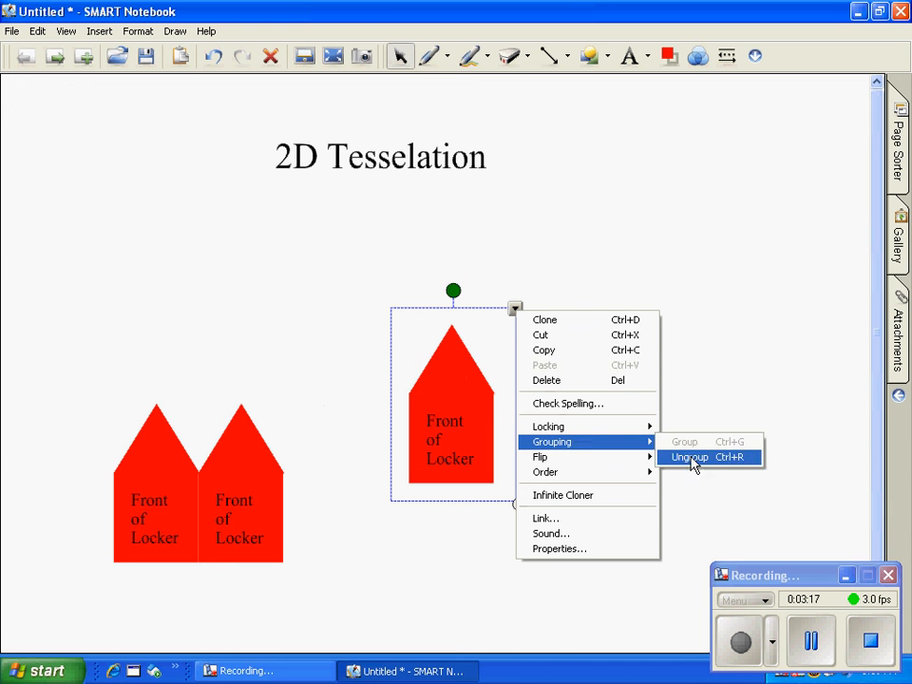
click(693, 460)
click(552, 468)
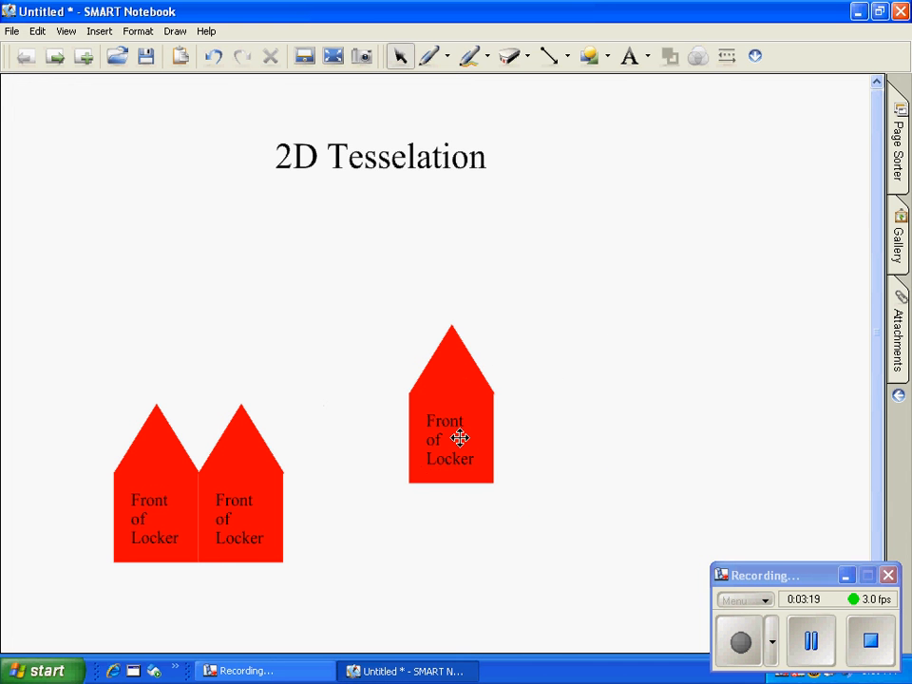
drag(447, 439, 638, 405)
drag(488, 418, 440, 418)
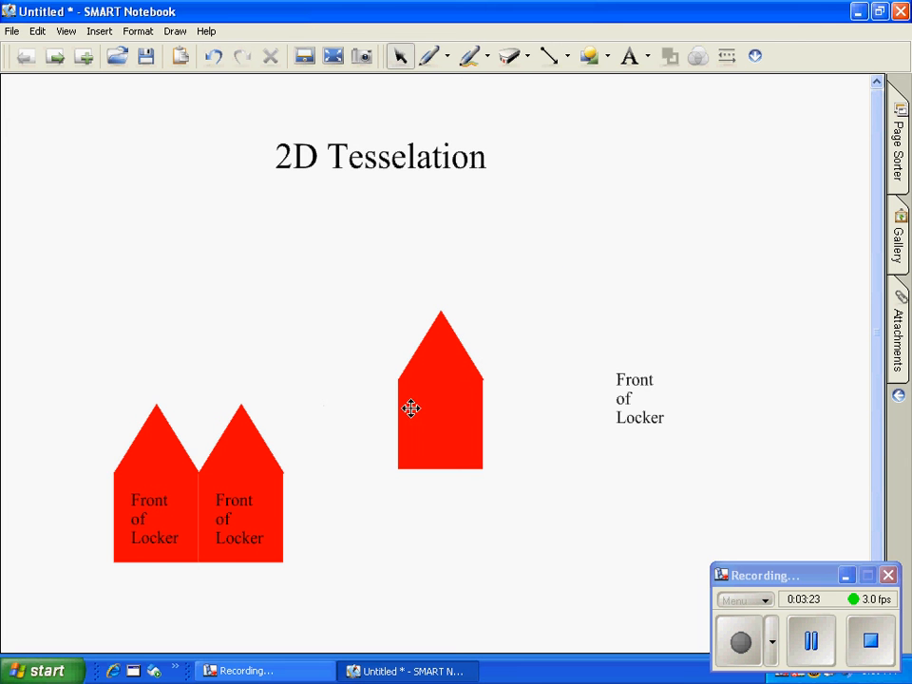
Step: Ungroup the separated red shape and delete the hidden "Locker Face" text from it
click(447, 407)
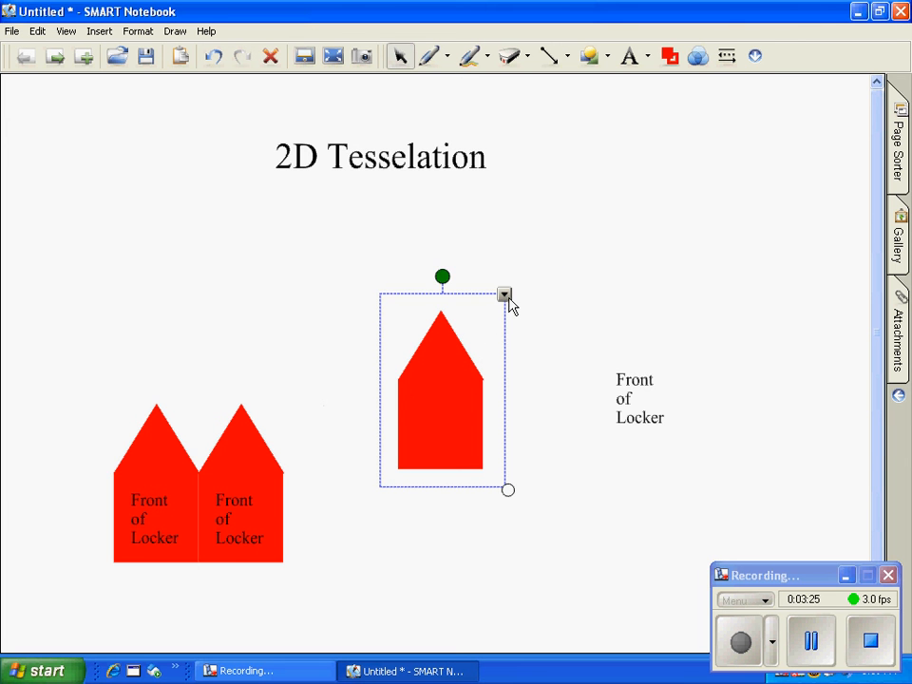
click(505, 294)
mouse_move(562, 439)
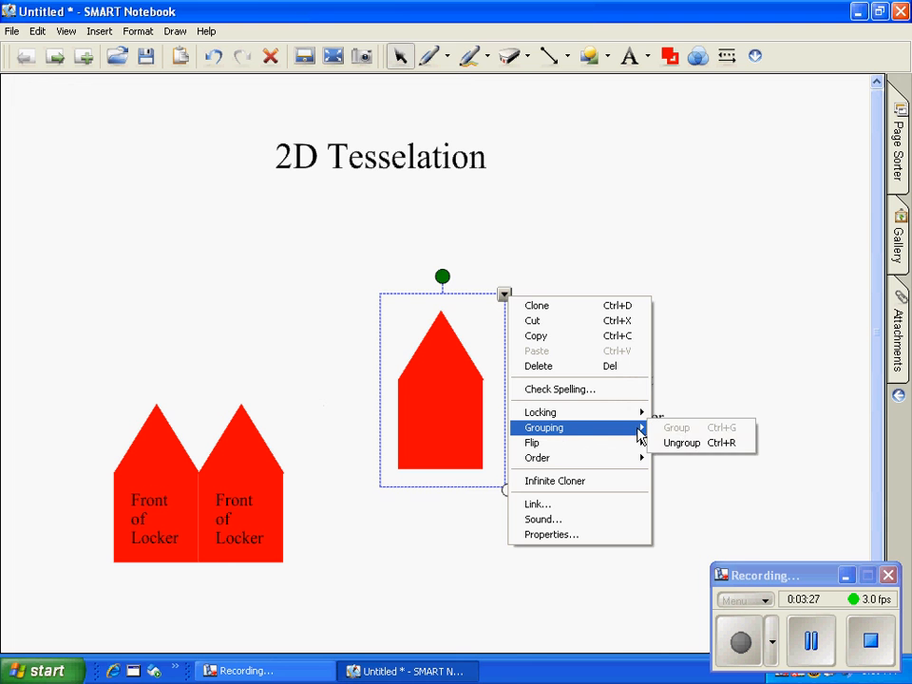
click(670, 443)
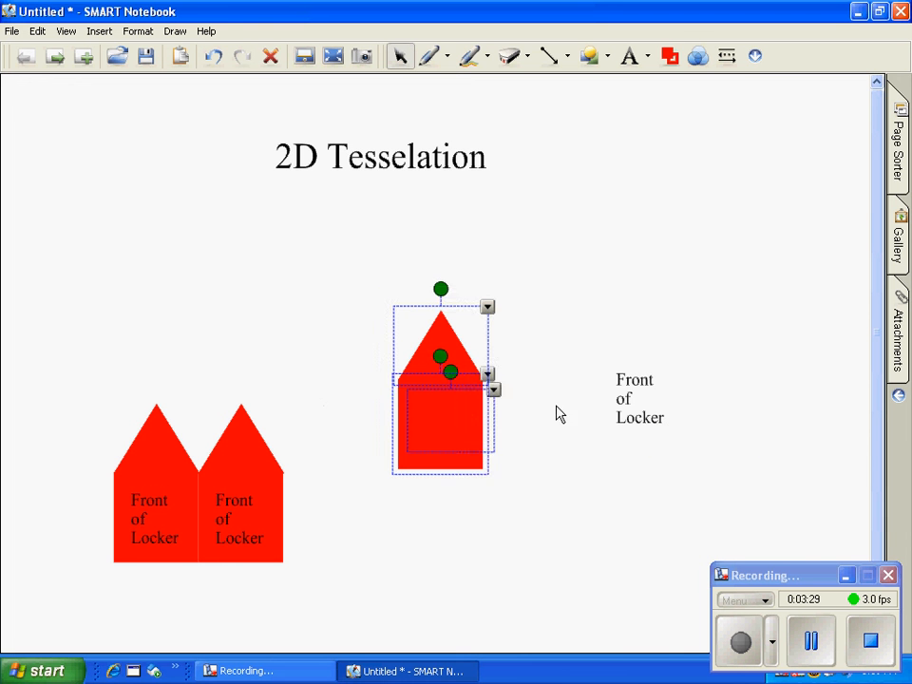
click(513, 414)
drag(513, 414, 535, 440)
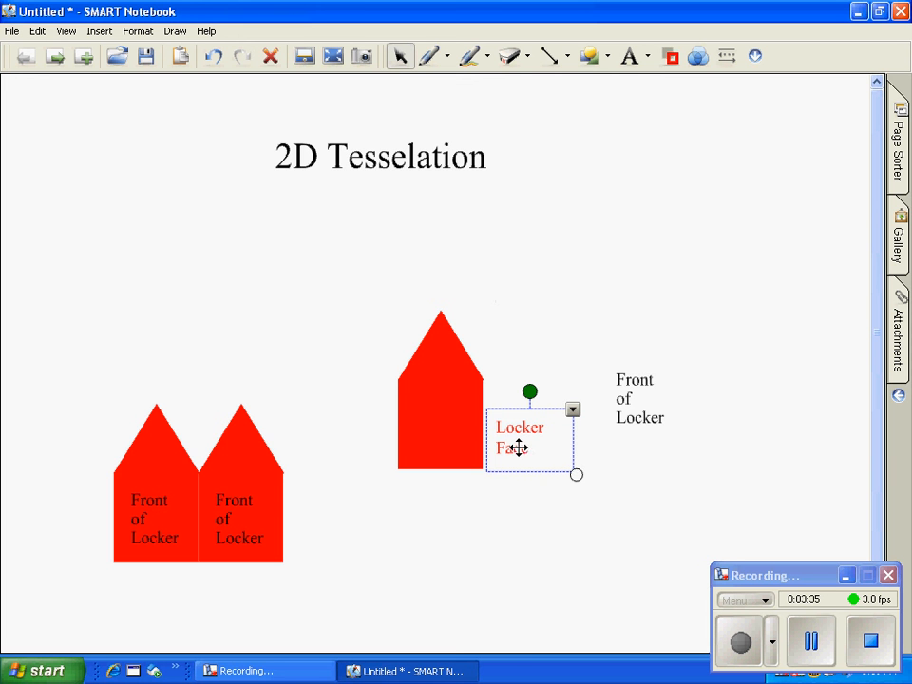
key(Delete)
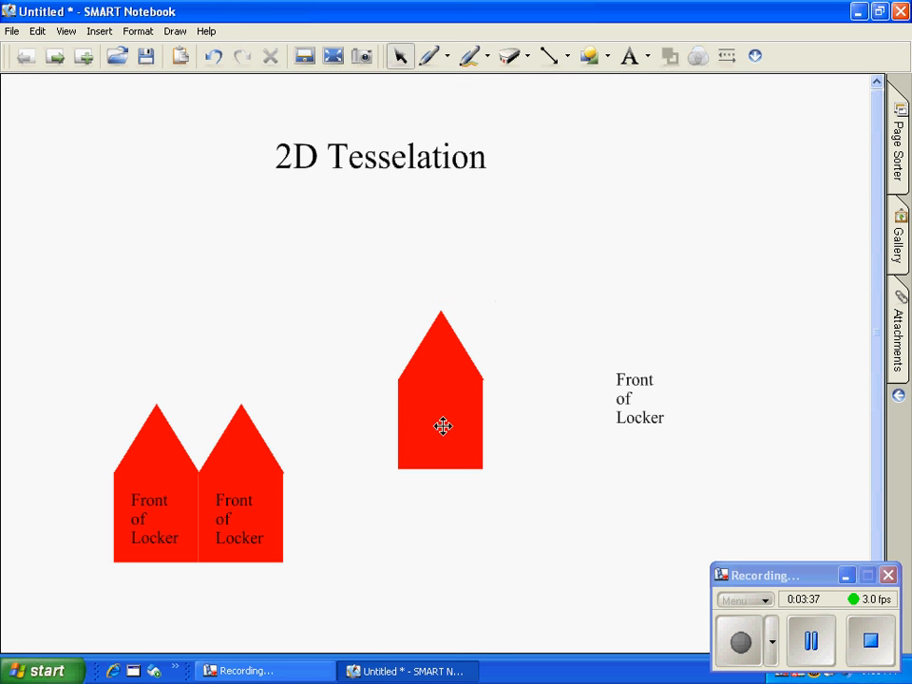
Step: Delete the loose "Front of Locker" label and group the blank red triangle and square into one object
mouse_move(443, 424)
mouse_down()
mouse_move(532, 448)
mouse_move(445, 428)
mouse_up()
click(544, 443)
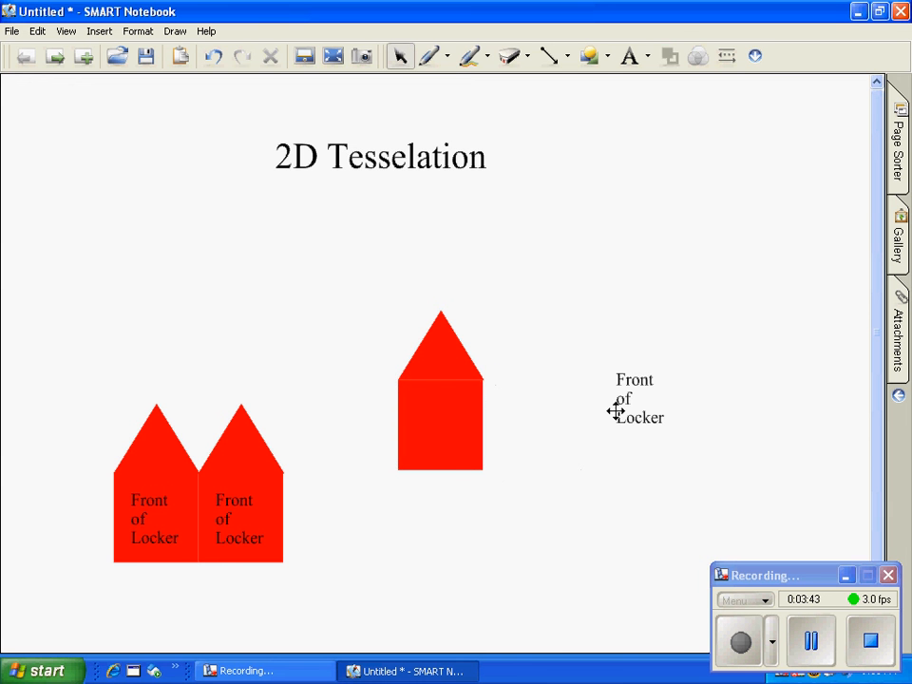
click(627, 398)
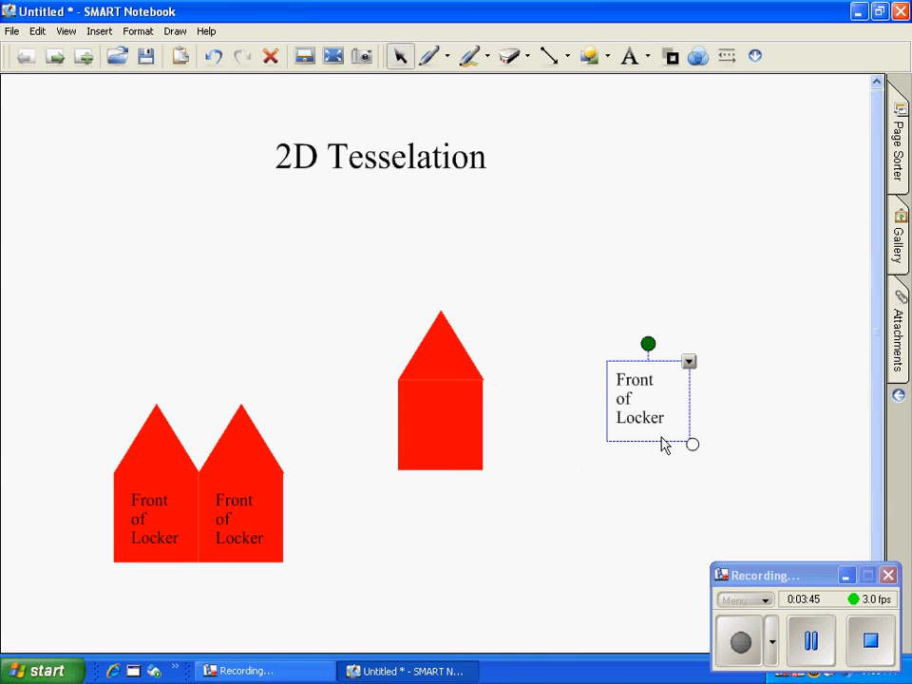
key(Delete)
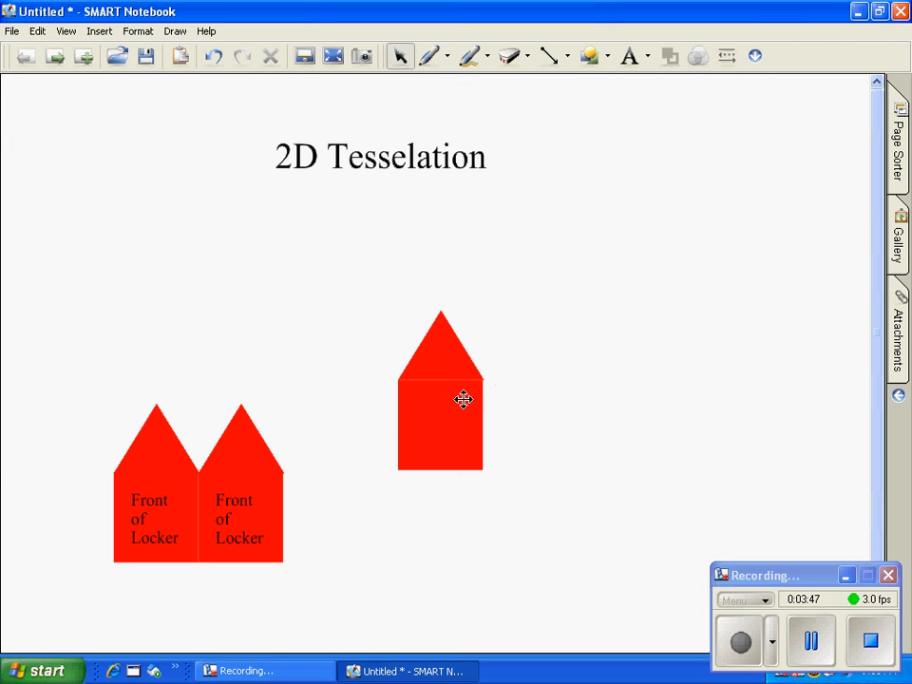
drag(357, 272, 538, 524)
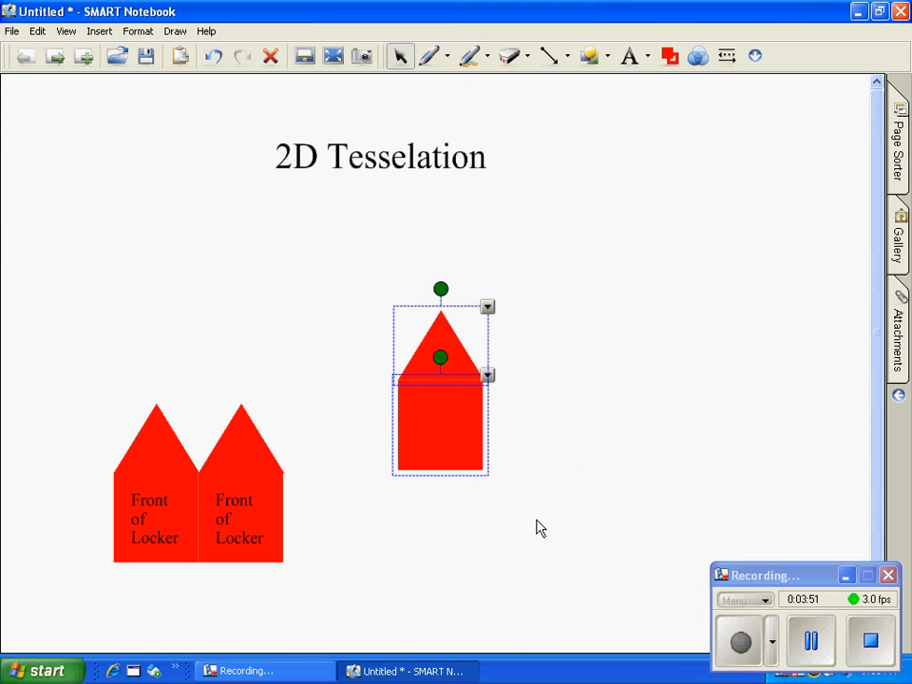
key(ctrl+g)
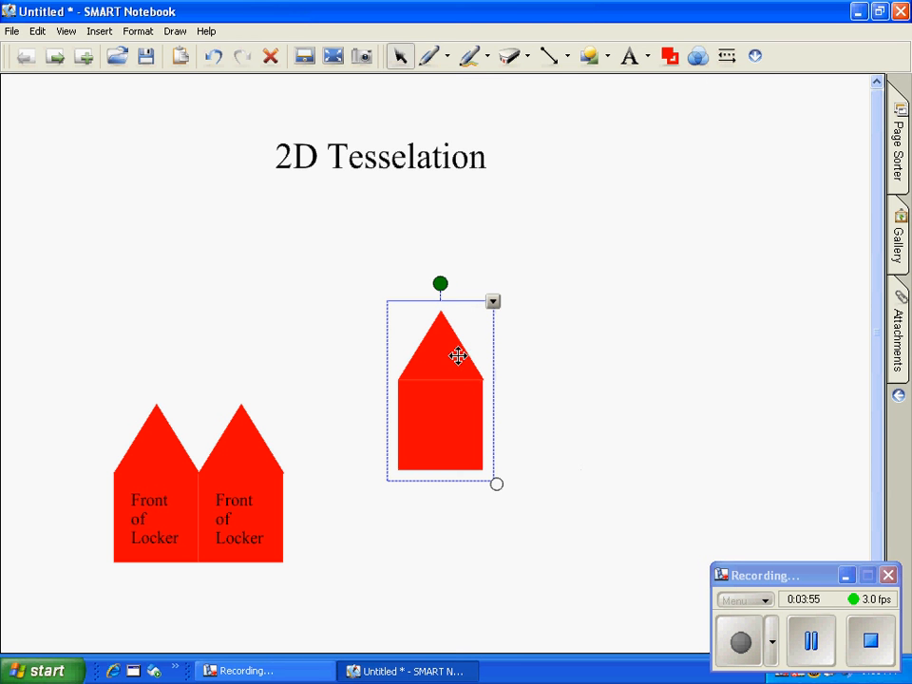
Step: Clone the blank red locker, set the clone aside and fit the original as third in the row of lockers
key(ctrl+d)
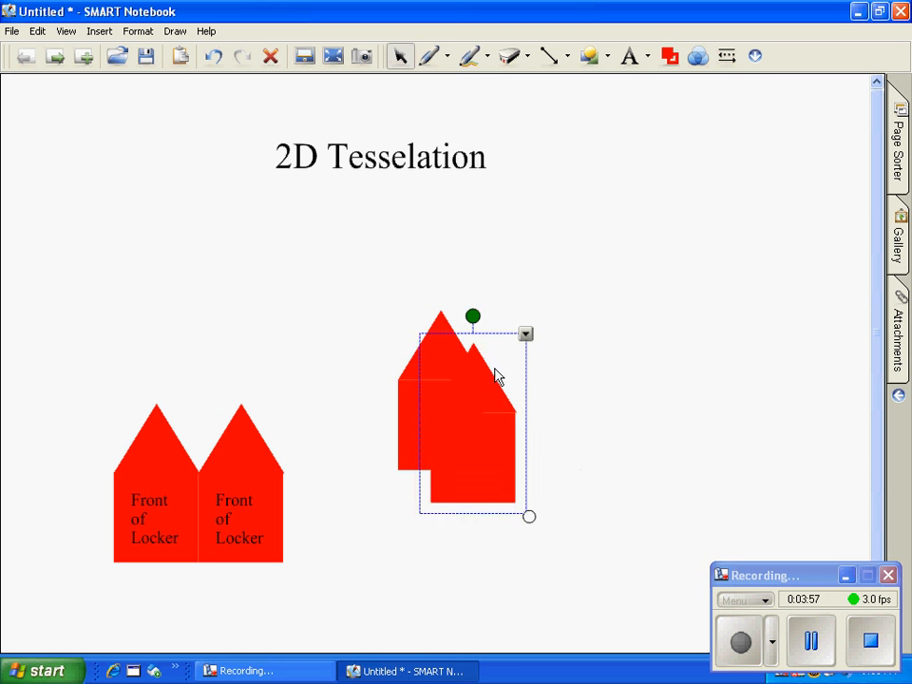
drag(487, 370, 639, 310)
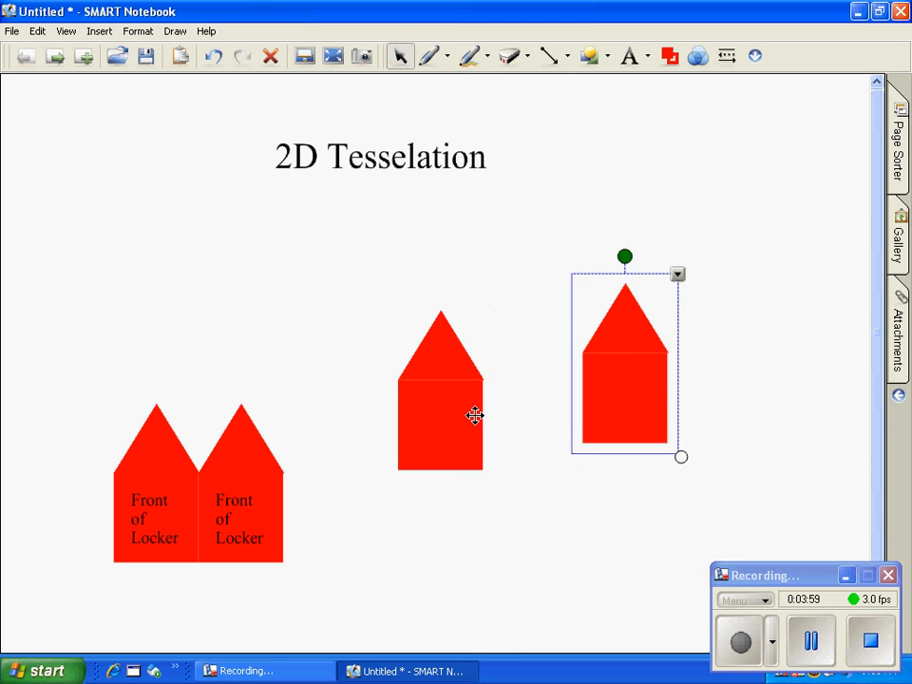
drag(444, 418, 337, 509)
Step: Rotate the spare locker clone upside down and set both its outline and fill colour to blue
click(631, 362)
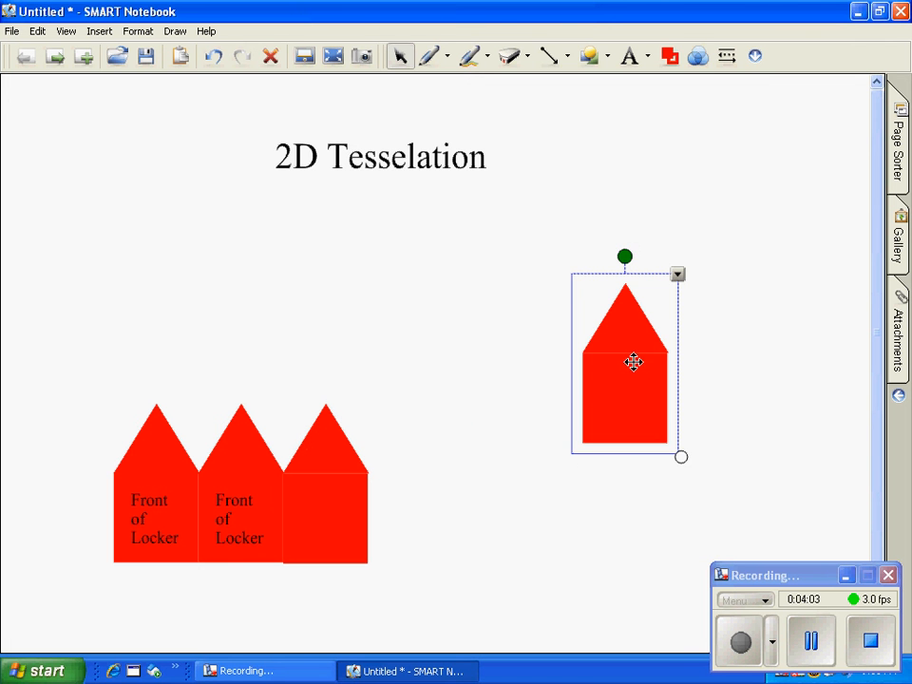
drag(627, 256, 631, 497)
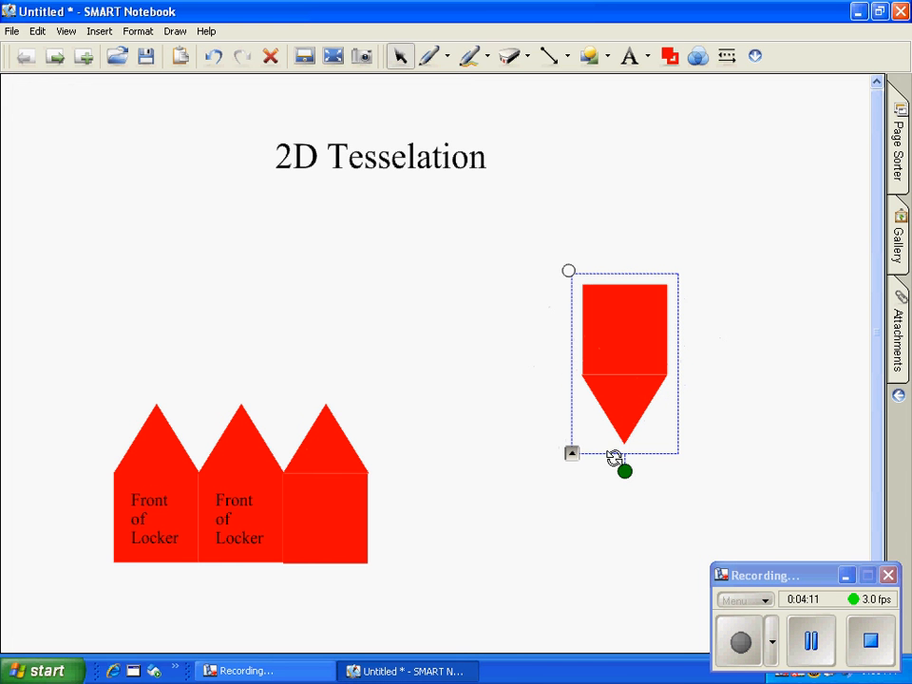
click(669, 58)
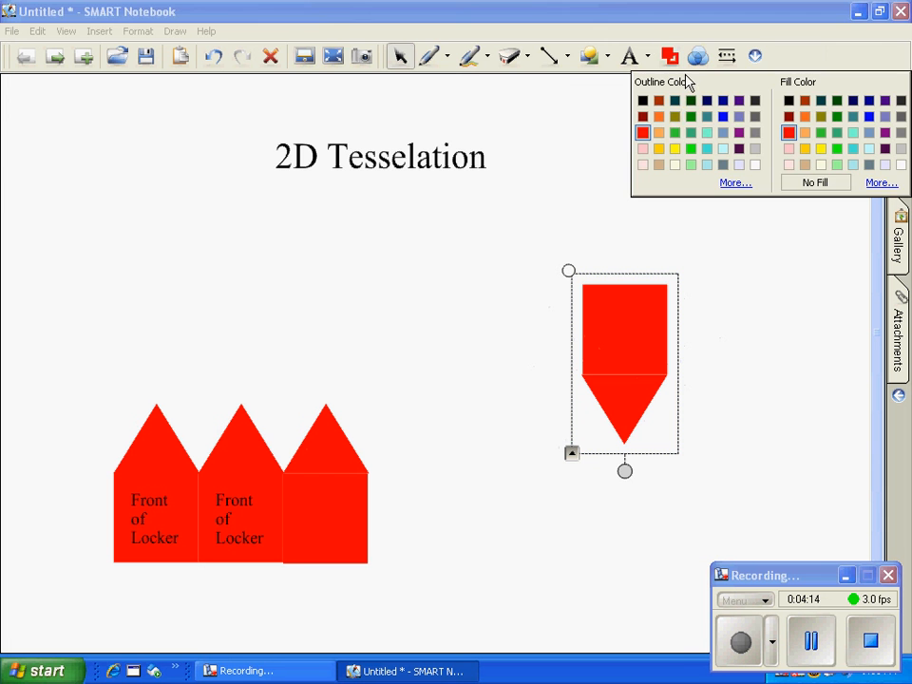
click(723, 115)
click(669, 58)
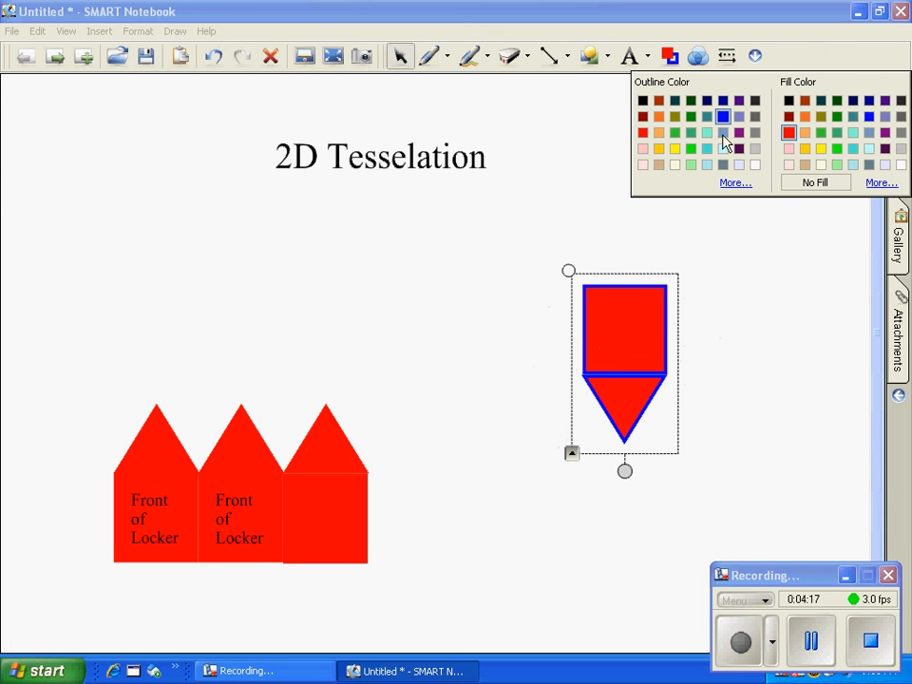
click(869, 117)
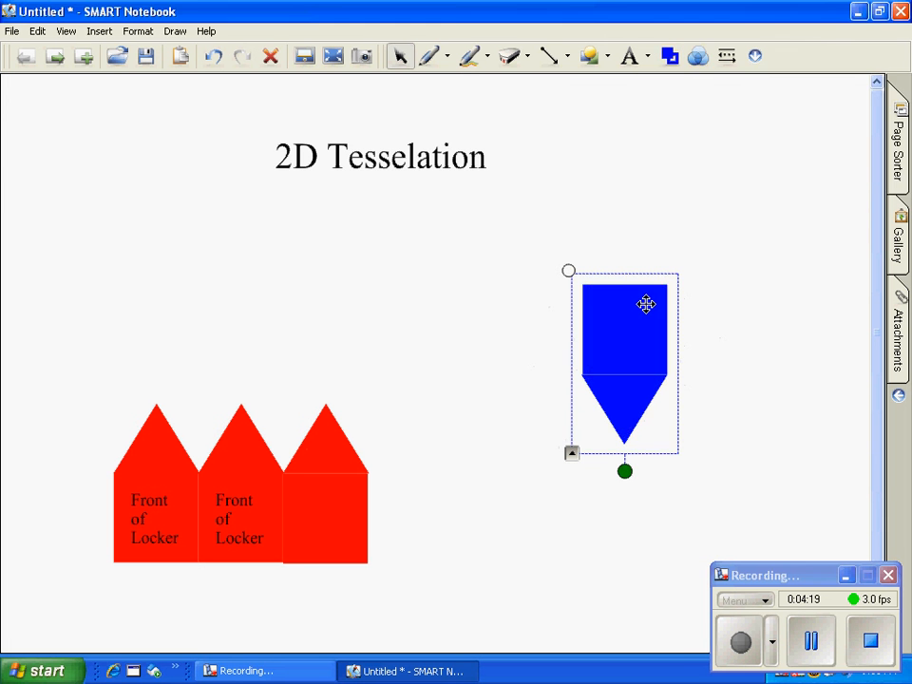
Step: Fit the inverted blue locker between the first two red peaks and place two clones beside it to form a row of three
drag(304, 295, 220, 345)
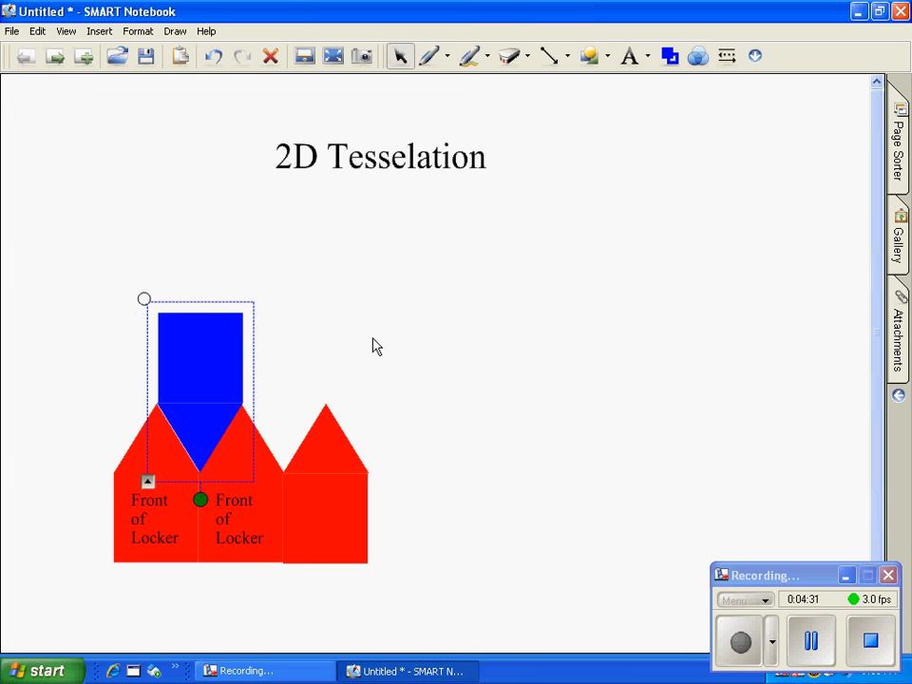
key(ctrl+d)
key(ctrl+d)
mouse_move(294, 416)
mouse_down()
mouse_move(417, 375)
mouse_move(535, 361)
mouse_up()
mouse_move(238, 392)
mouse_down()
mouse_move(308, 377)
mouse_move(297, 357)
mouse_move(295, 375)
mouse_up()
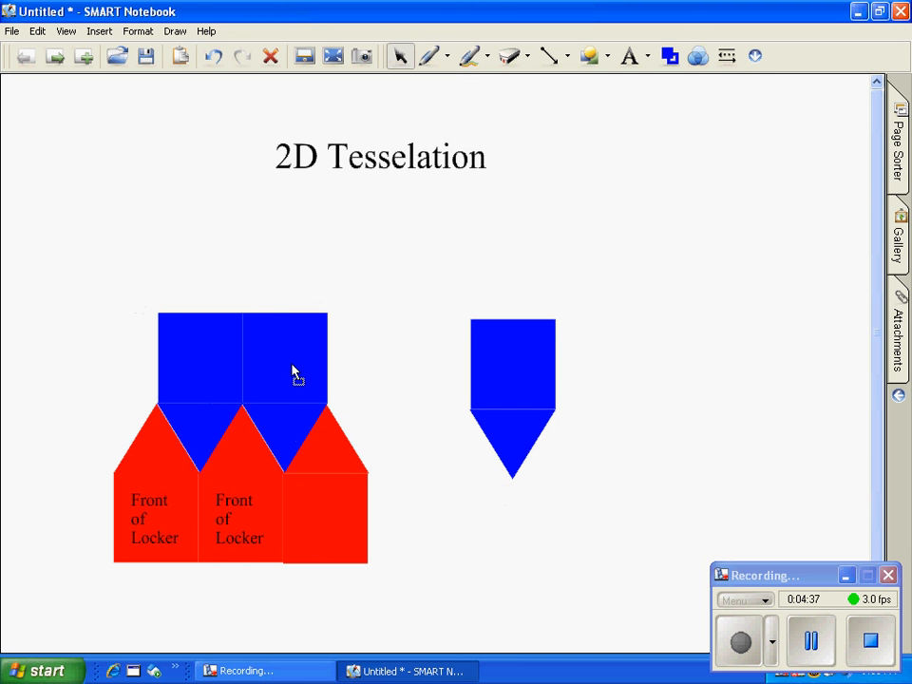
click(425, 359)
drag(505, 358, 362, 354)
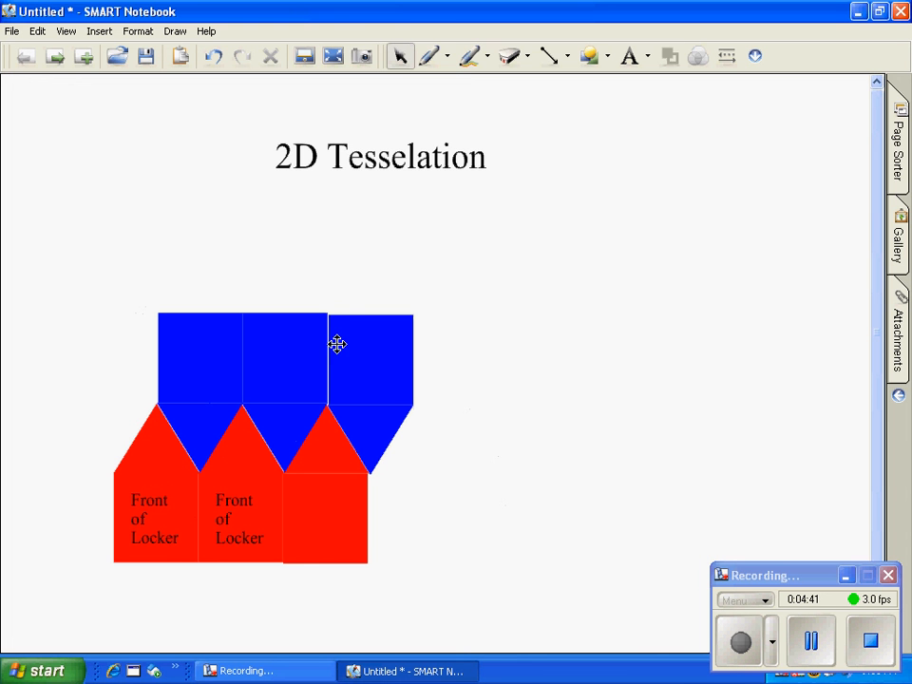